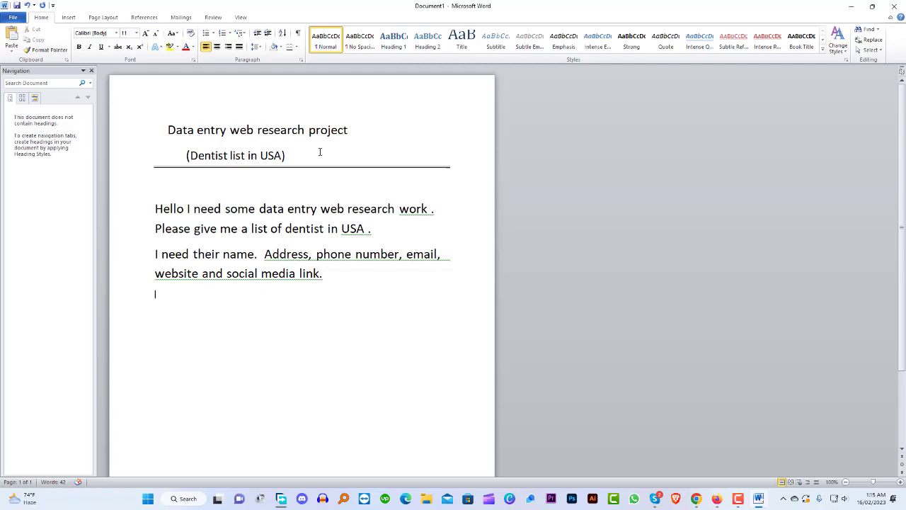
Select the phrase 'Dentist list in USA' in the brief document
left_click(354, 298)
left_click_drag(282, 156, 207, 167)
key("ctrl+c")
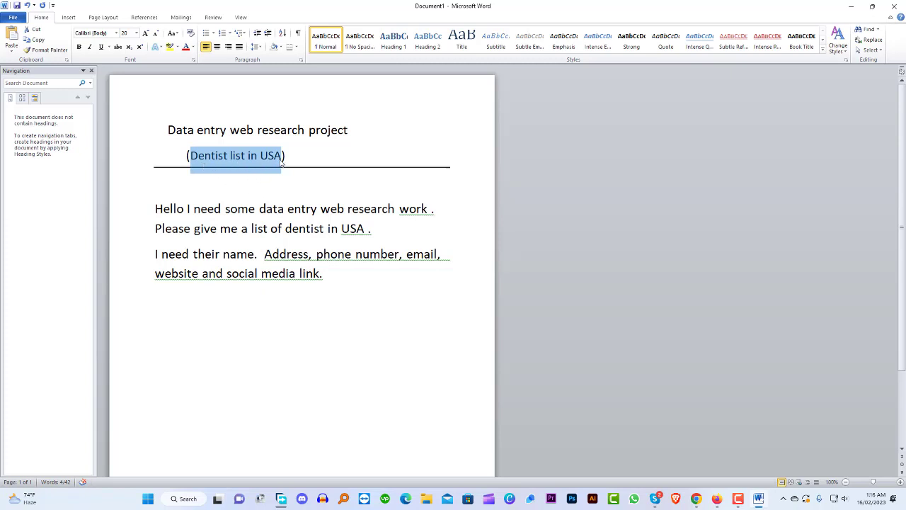
left_click(717, 503)
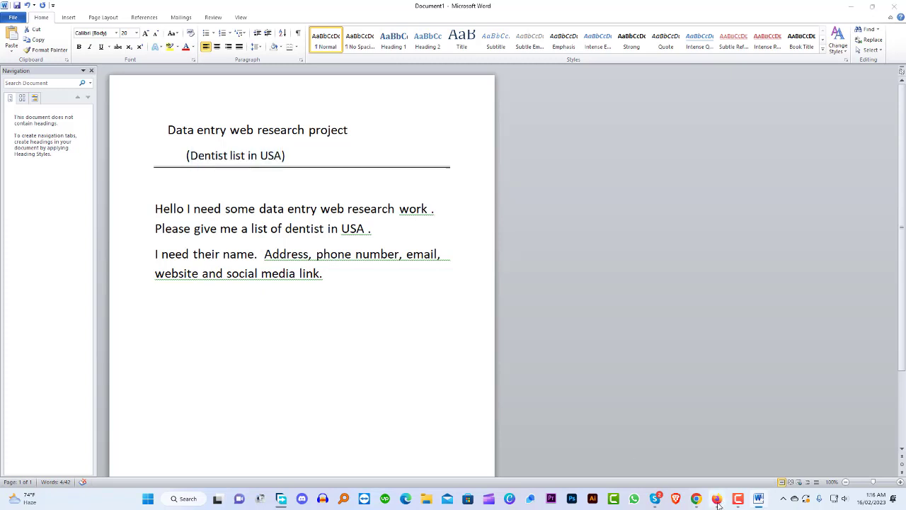
Search Google for the pasted 'Dentist list in USA' phrase with quotes and scan the results
left_click(355, 244)
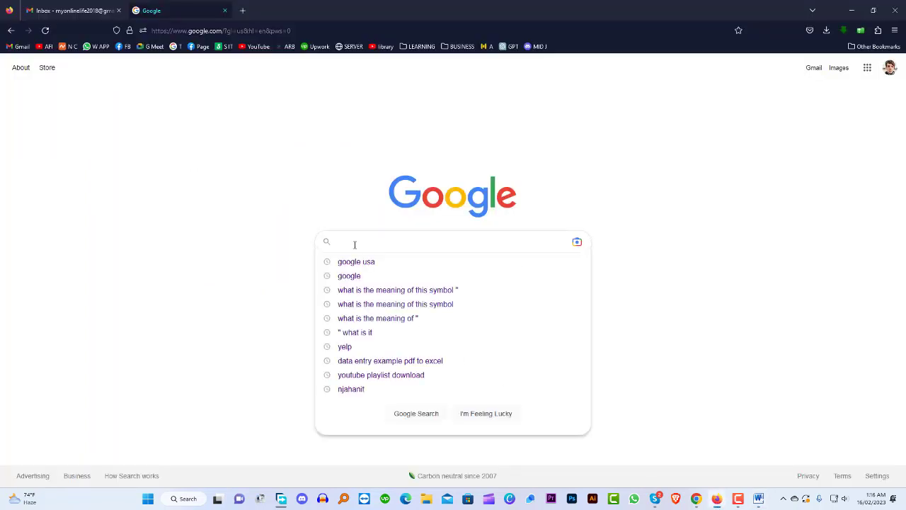
key("ctrl+v")
left_click(385, 240)
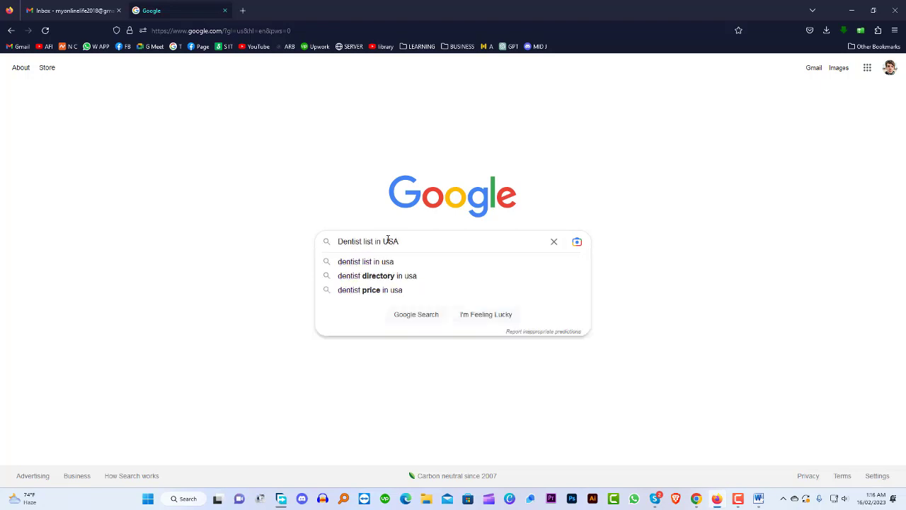
type("\"")
key("Return")
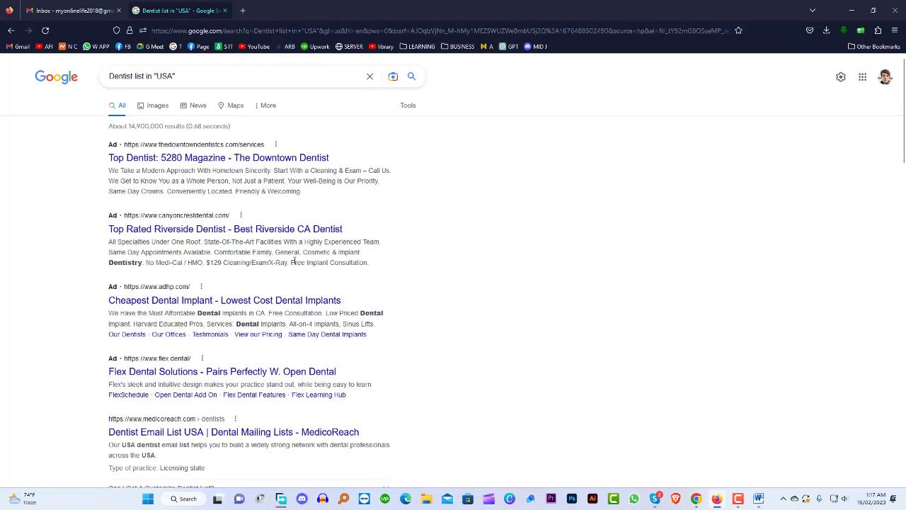
scroll(304, 259, "down", 15)
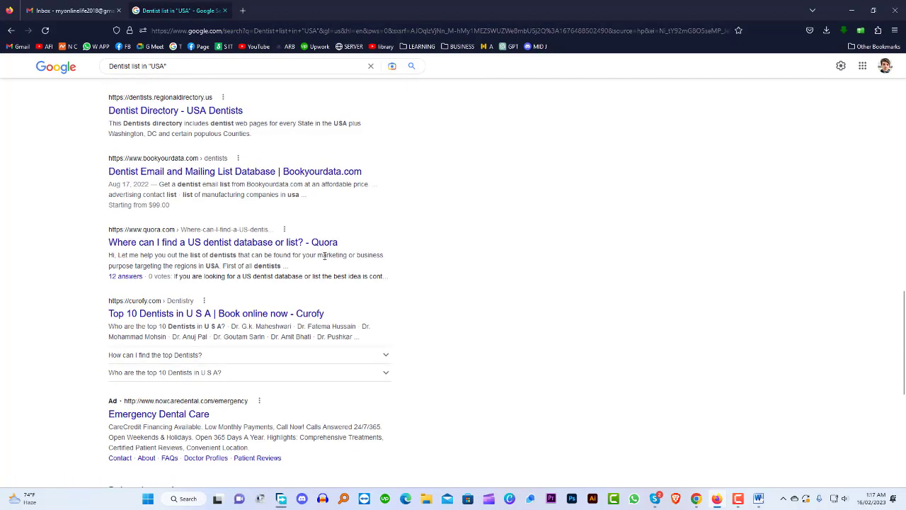
scroll(324, 257, "down", 12)
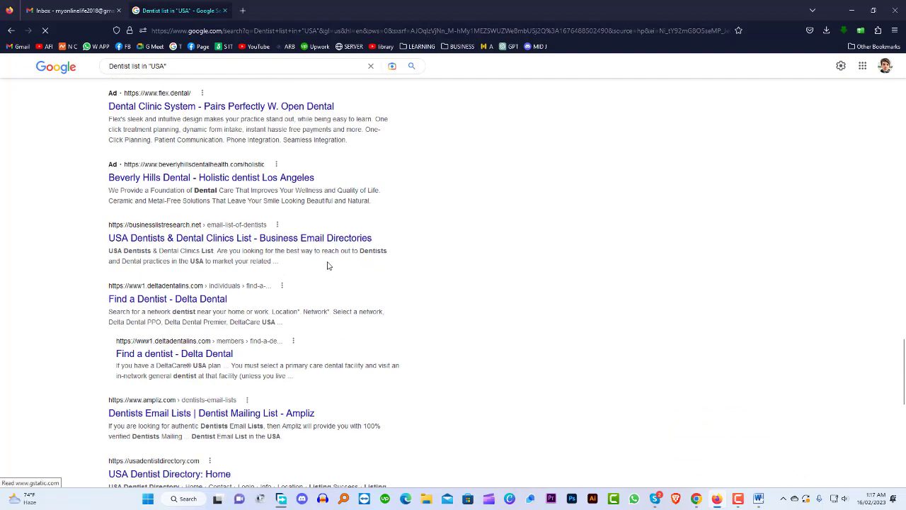
scroll(328, 266, "down", 8)
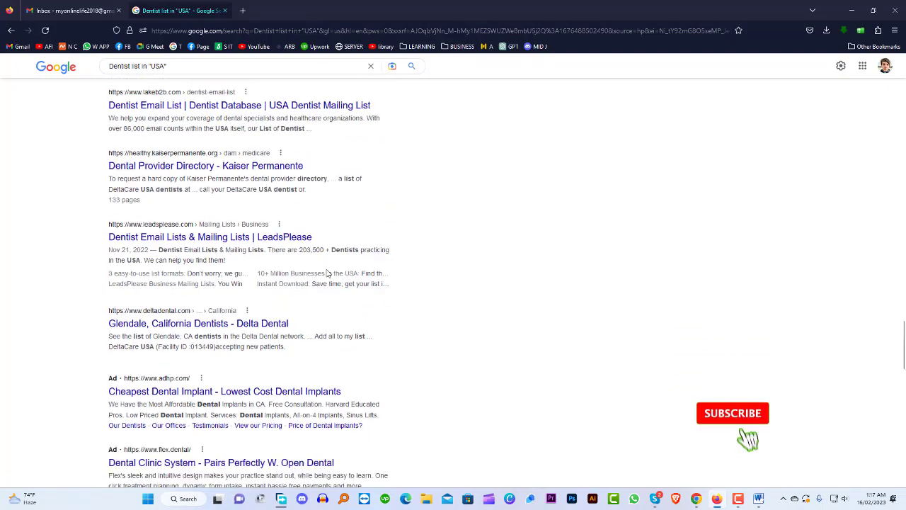
scroll(328, 274, "down", 14)
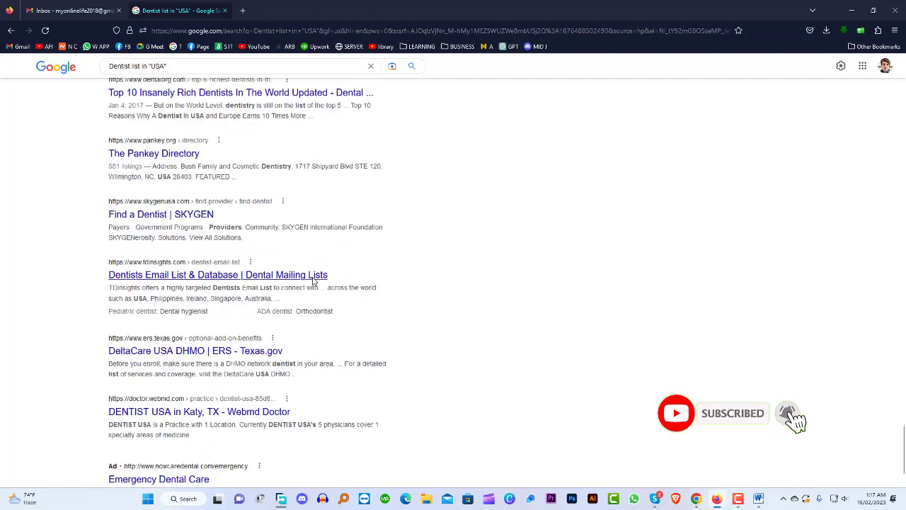
scroll(313, 275, "up", 15)
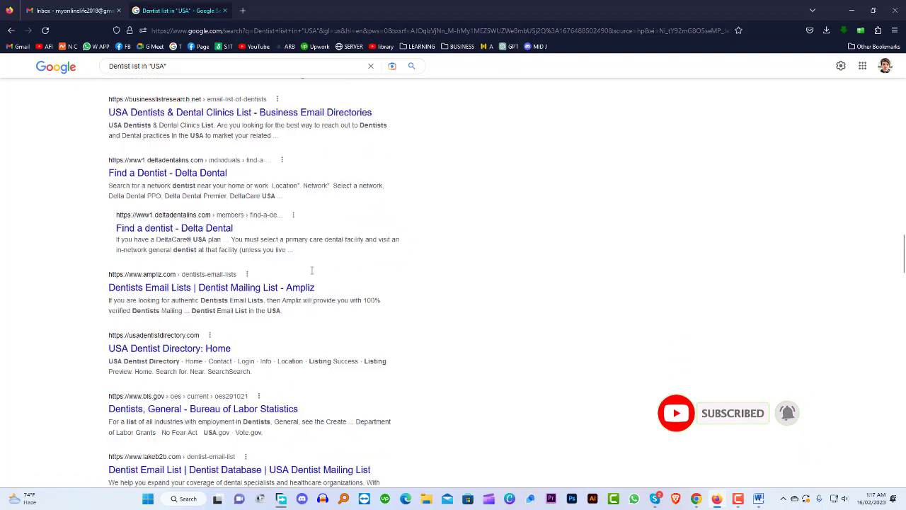
scroll(312, 273, "up", 15)
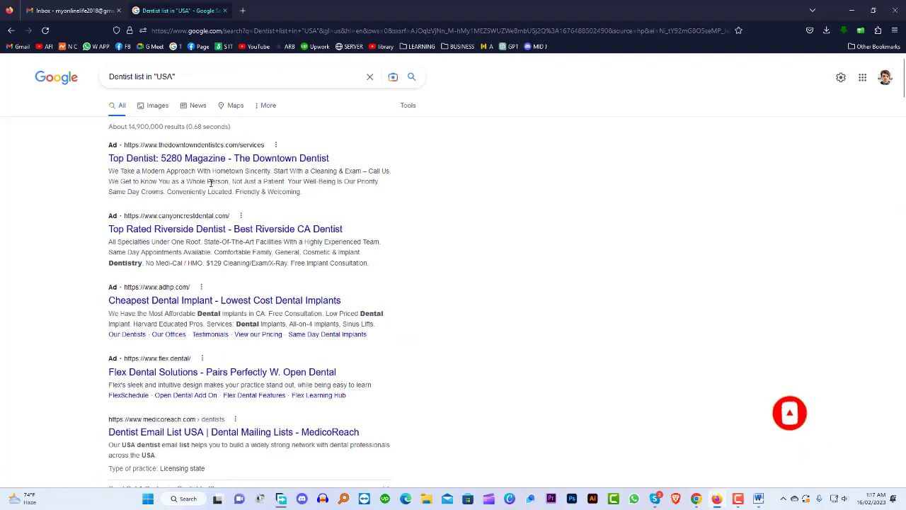
Remove the quotes, search again for Dentist list in USA, and browse the results
left_click(181, 75)
key("BackSpace")
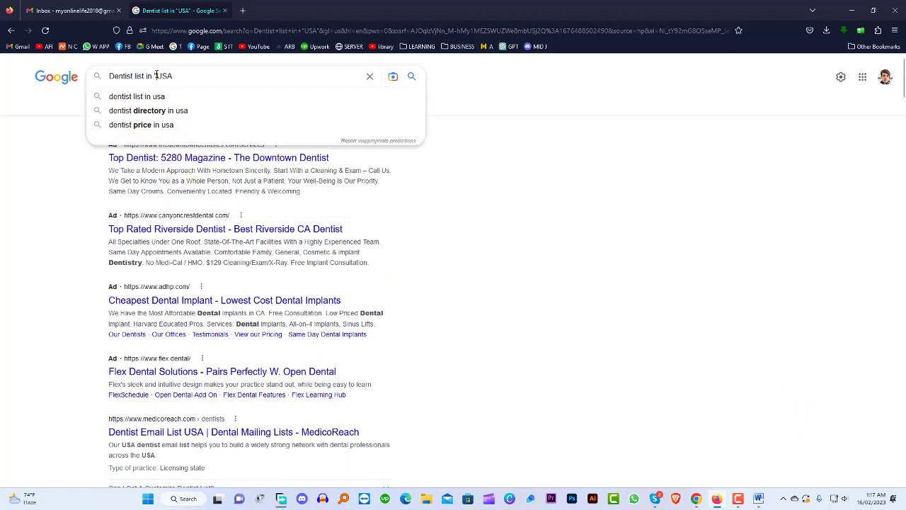
left_click(156, 75)
key("BackSpace")
key("Return")
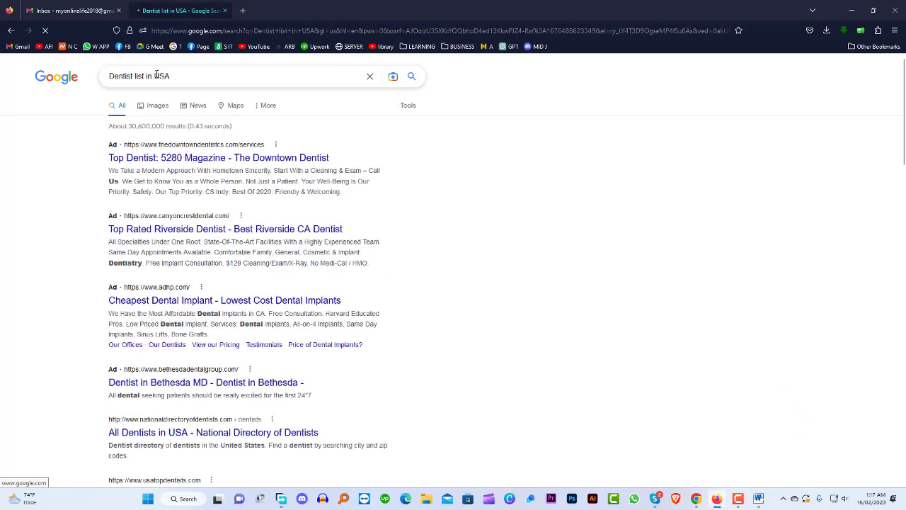
scroll(292, 193, "down", 4)
scroll(292, 193, "down", 10)
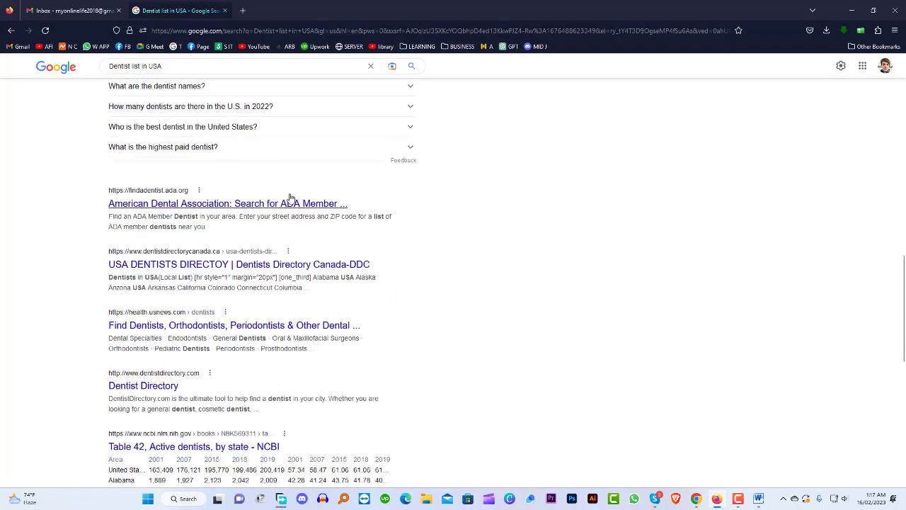
scroll(280, 225, "down", 3)
scroll(320, 230, "up", 12)
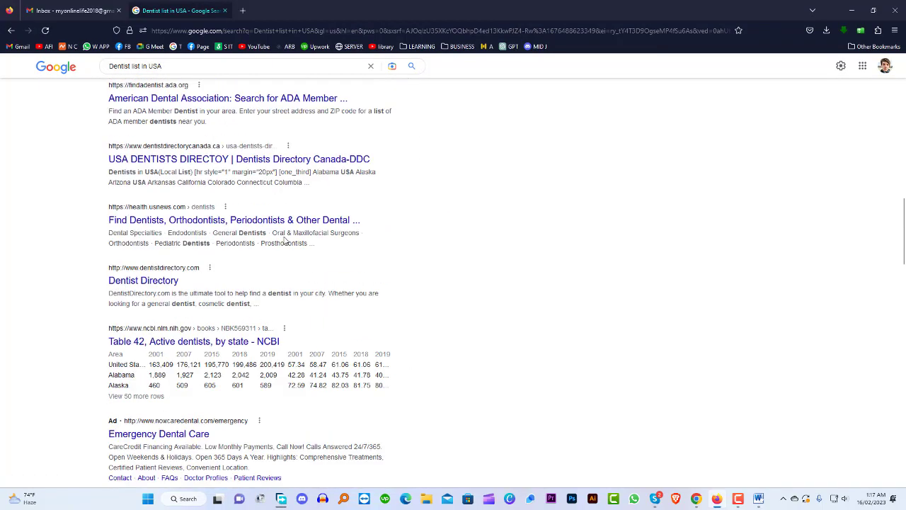
scroll(262, 227, "up", 2)
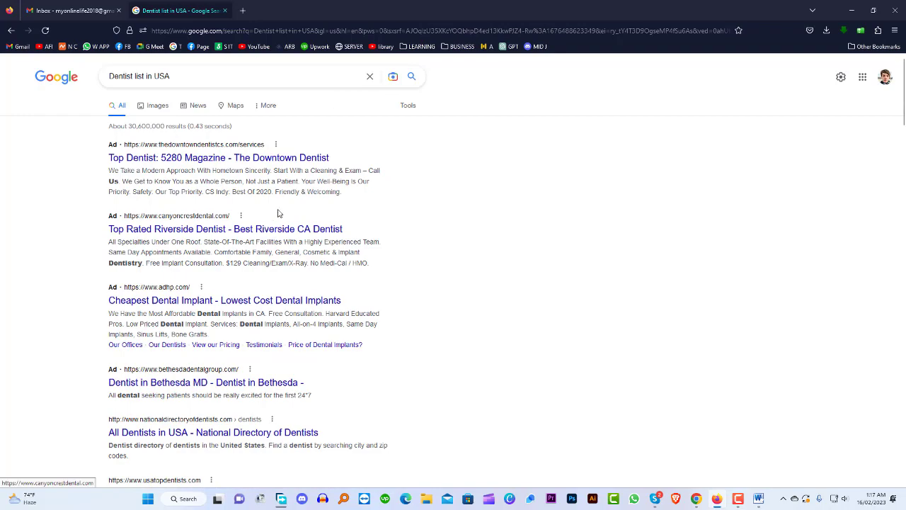
scroll(276, 254, "down", 6)
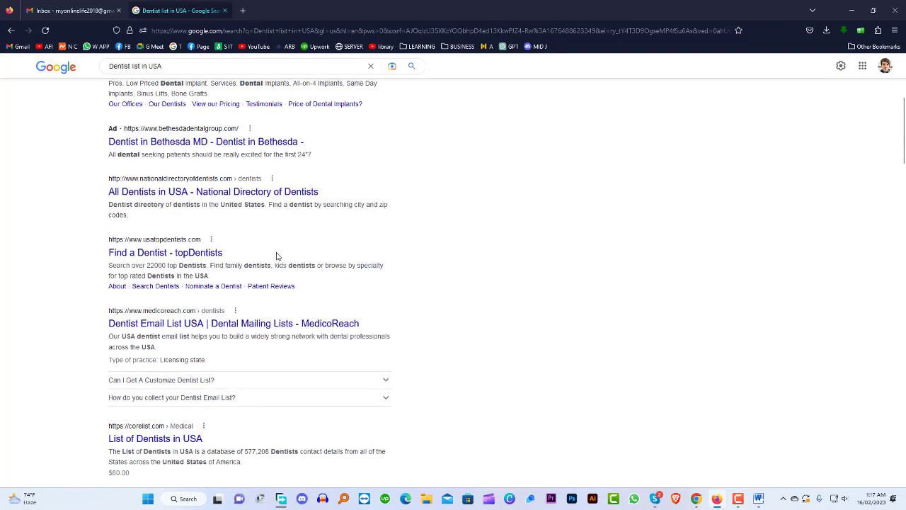
scroll(272, 256, "up", 6)
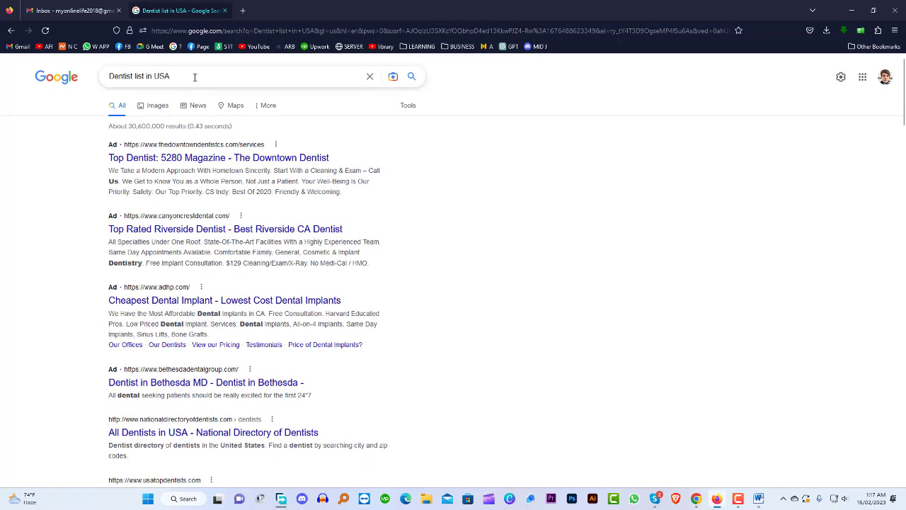
Replace the query with 'google map' and search
left_click_drag(195, 77, 94, 76)
key("ctrl+c")
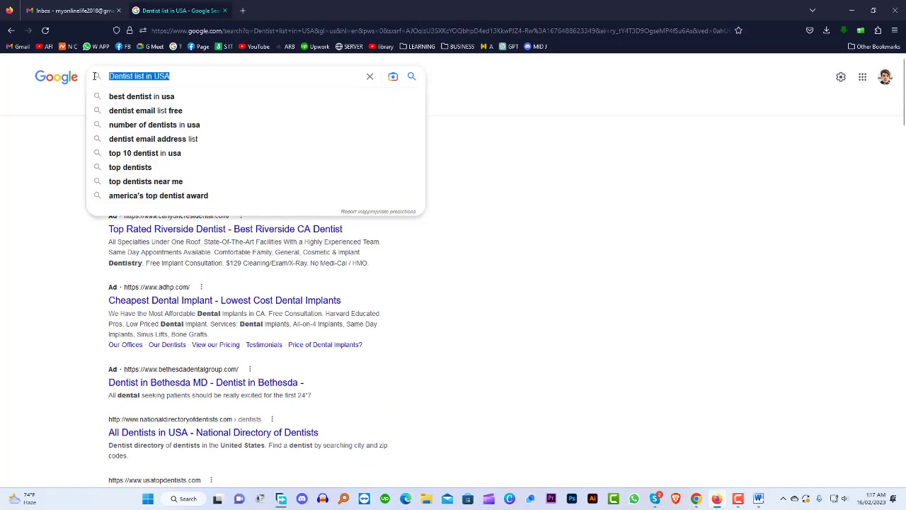
type("google ma")
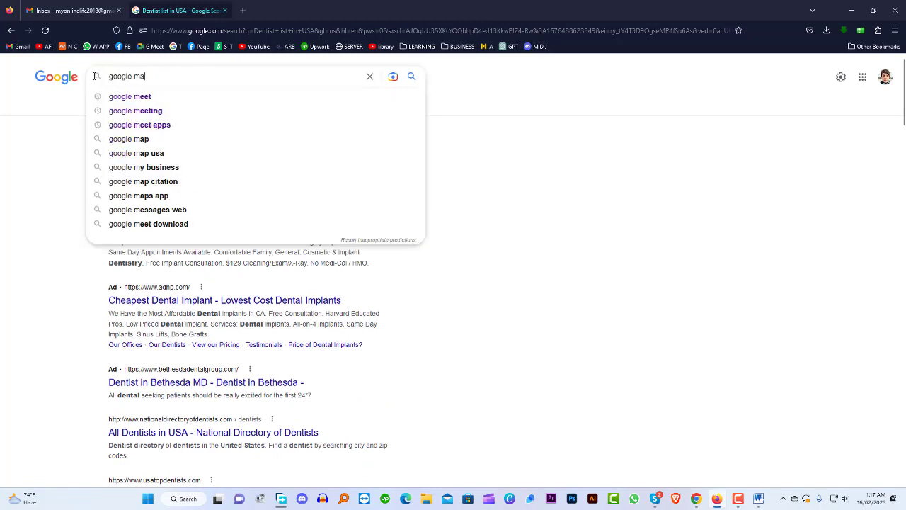
type("p")
key("Return")
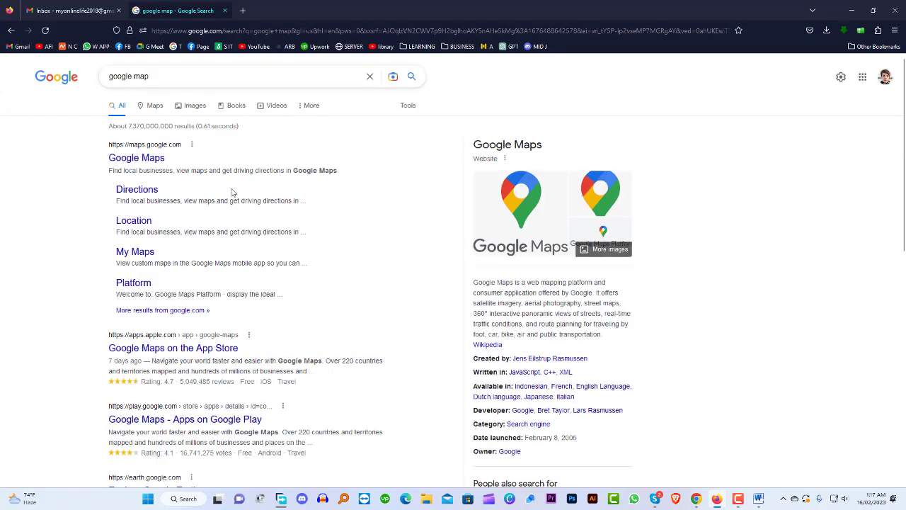
Open Google Maps and search it for 'Dentist list in USA'
left_click(146, 161)
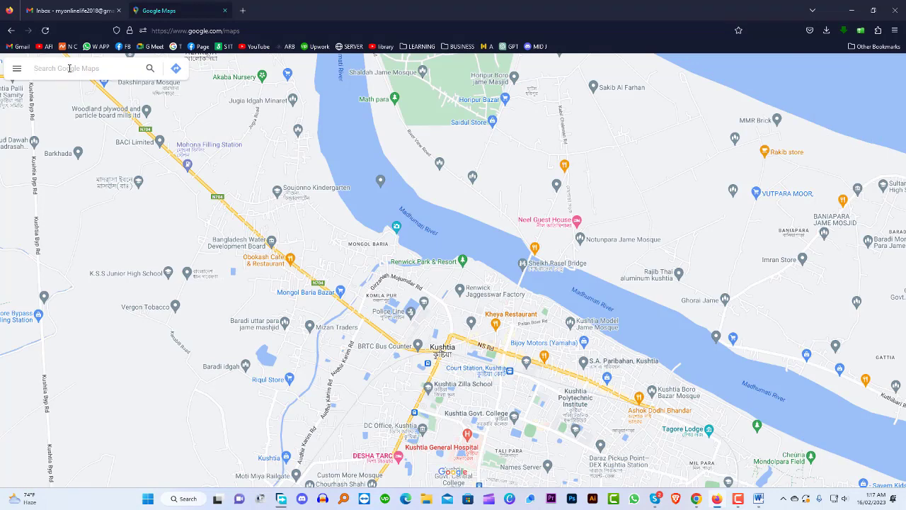
left_click(70, 68)
key("ctrl+v")
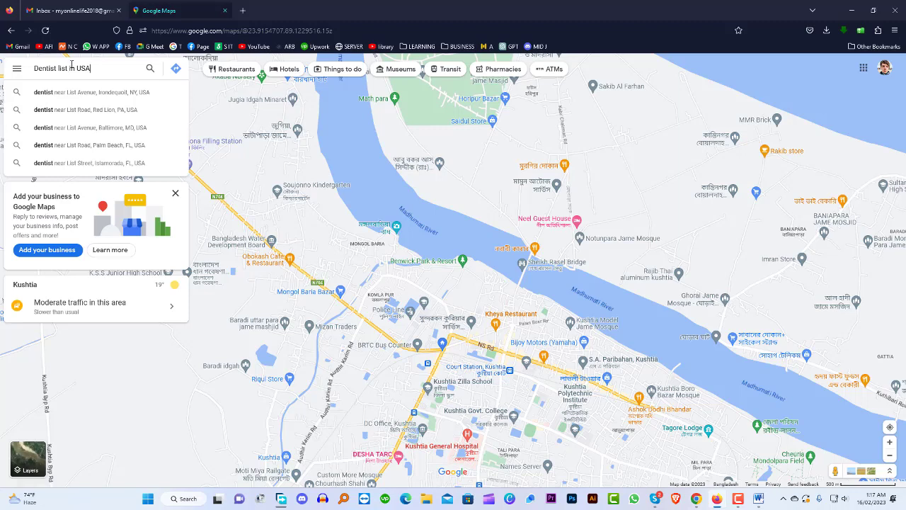
key("Return")
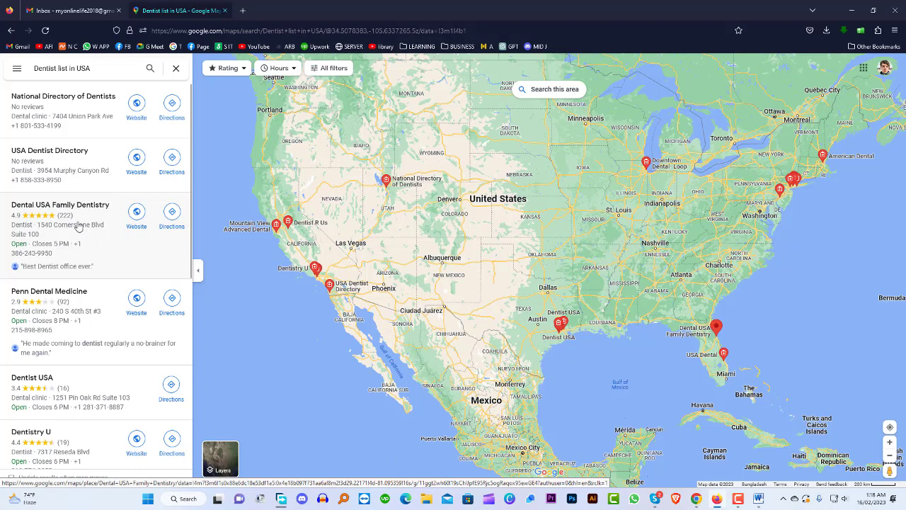
scroll(83, 246, "down", 2)
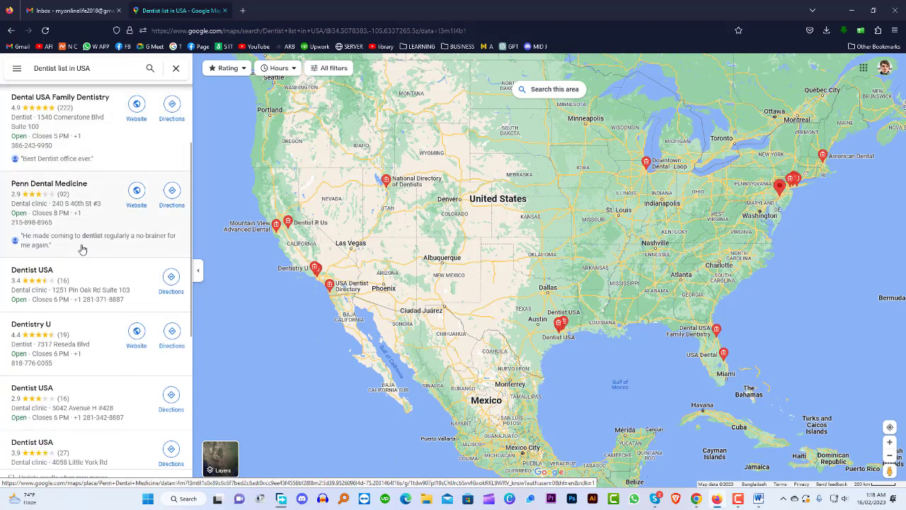
scroll(85, 248, "up", 2)
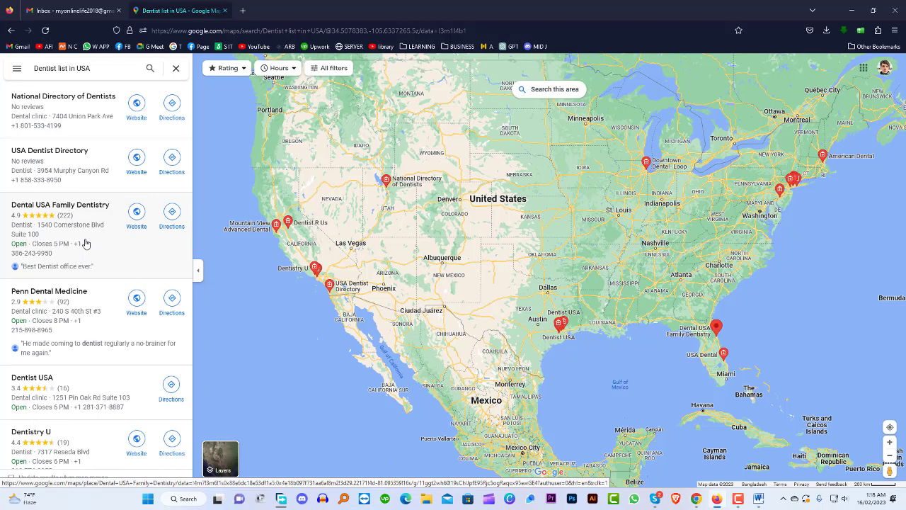
Open the Dental USA Family Dentistry listing to see its details
left_click(63, 206)
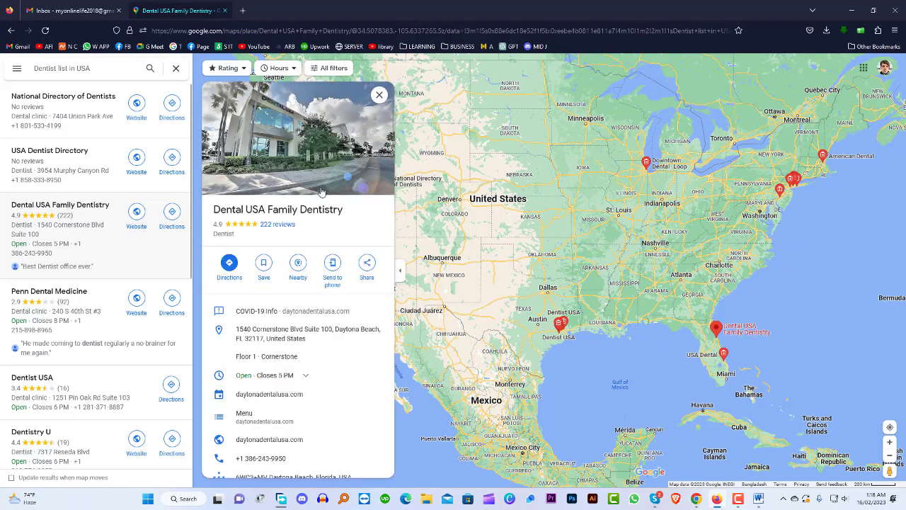
scroll(276, 231, "down", 1)
scroll(279, 235, "up", 1)
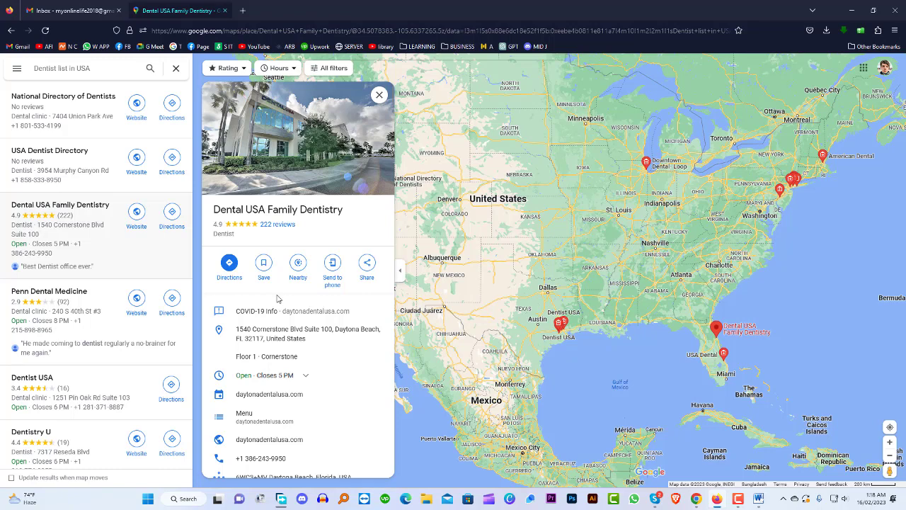
Launch Microsoft Excel 2010 and enlarge its window over the map
left_click(185, 500)
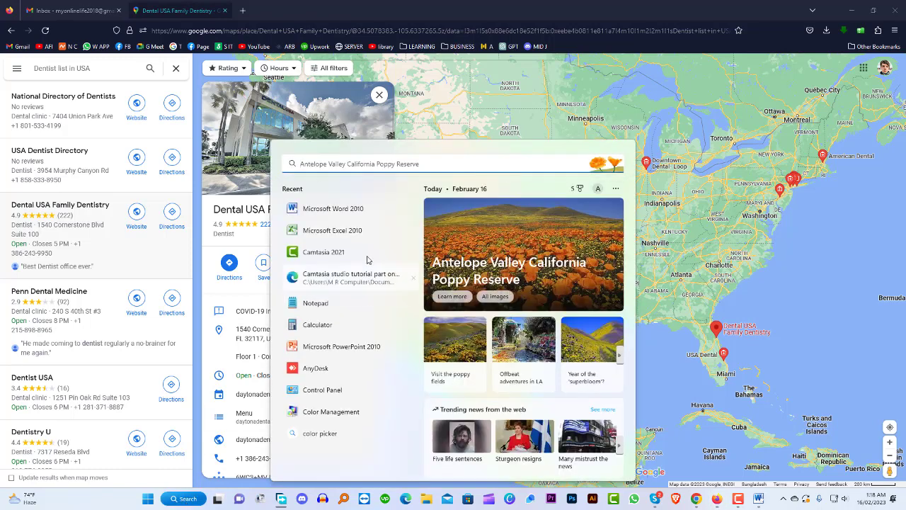
left_click(336, 231)
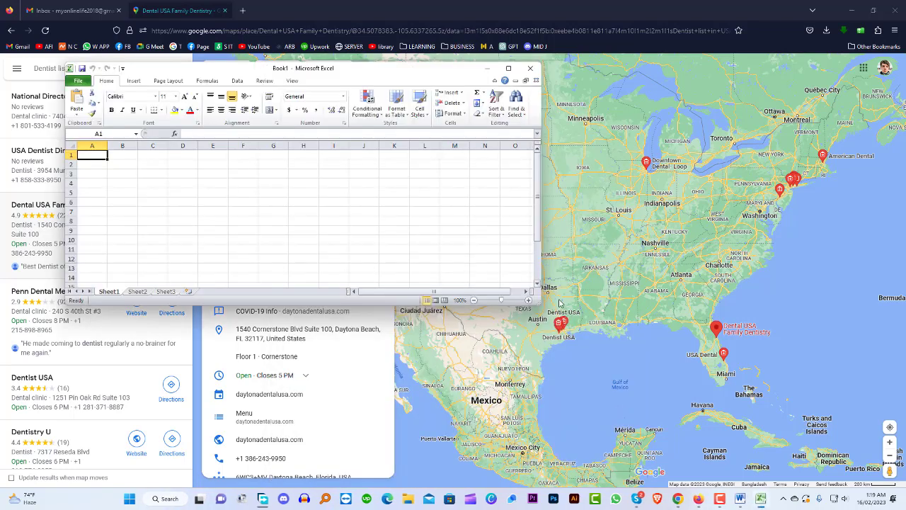
left_click_drag(539, 285, 767, 473)
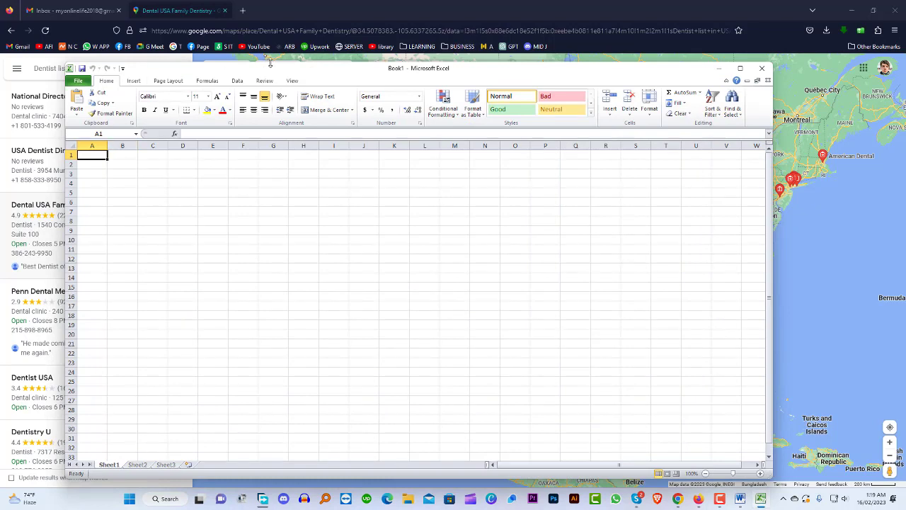
left_click_drag(280, 73, 394, 80)
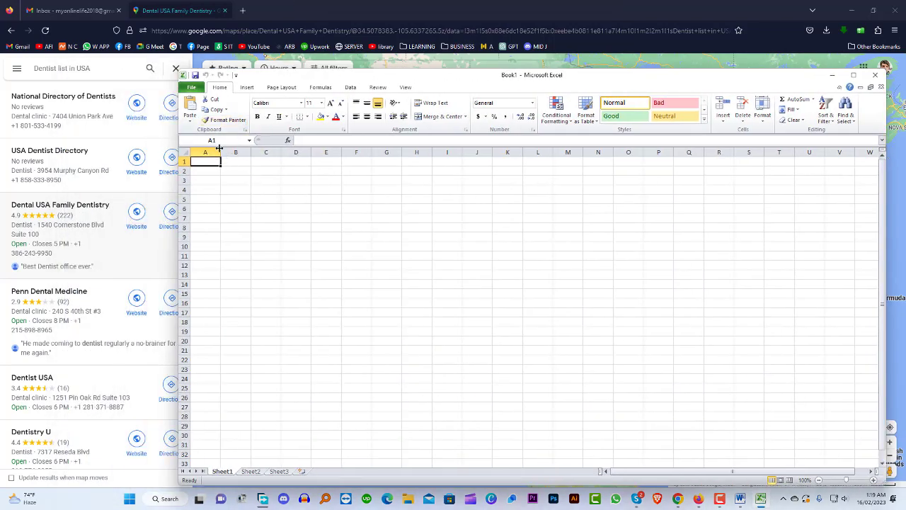
Widen column A and bring up the Word project brief
left_click_drag(220, 148, 288, 150)
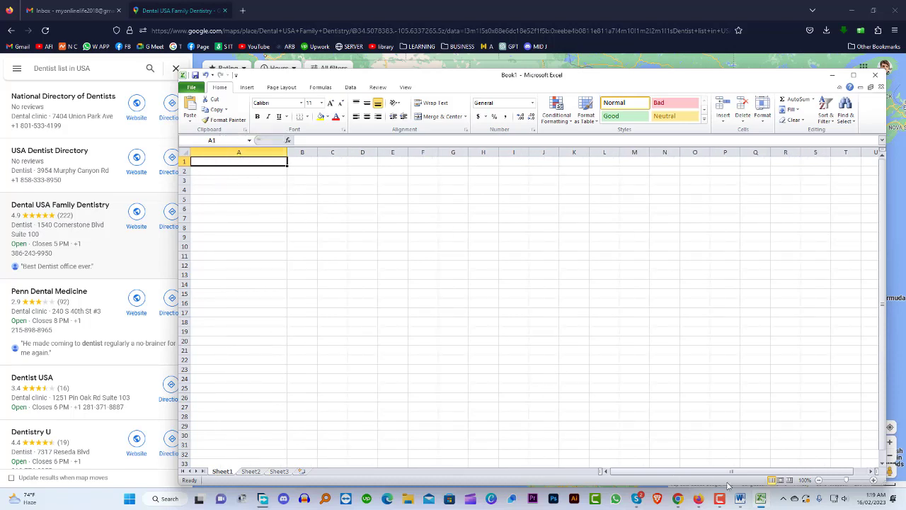
mouse_move(762, 504)
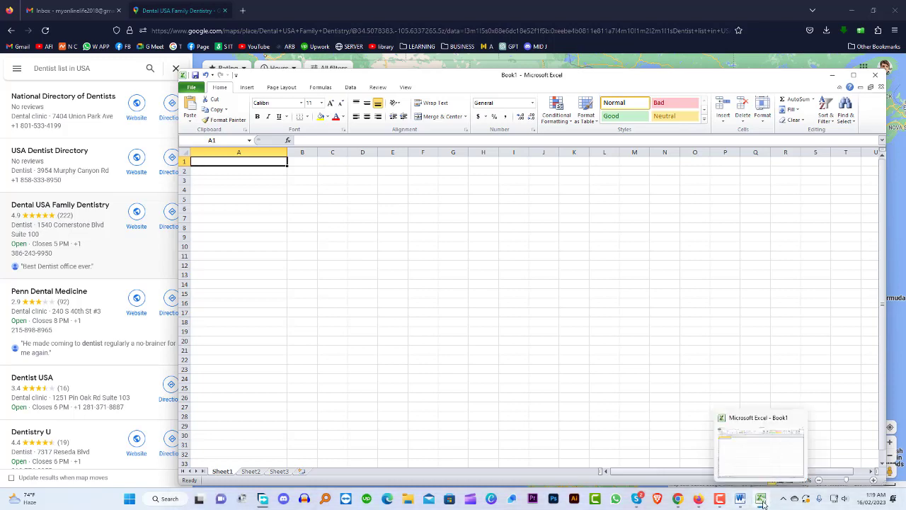
left_click(740, 499)
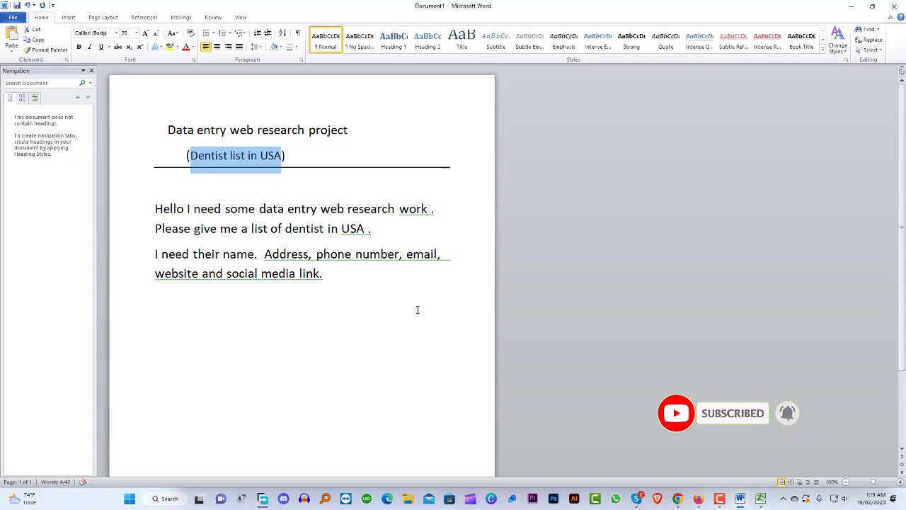
Enter 'Name' in A1 and 'Address' in B1, widening columns B and C
left_click(760, 498)
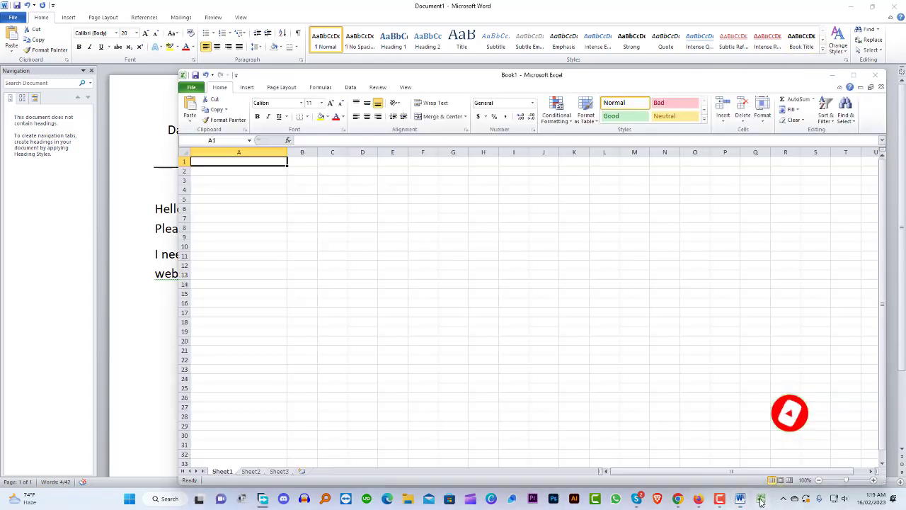
double_click(212, 162)
type("Name")
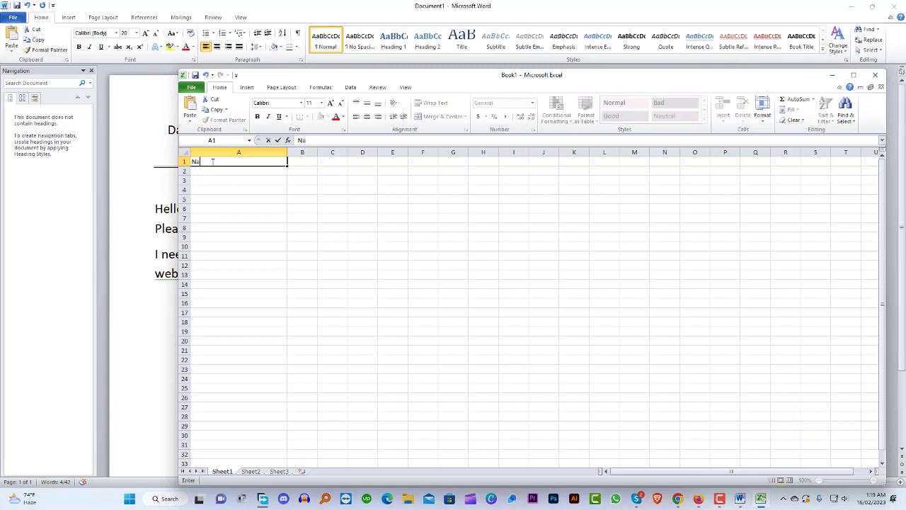
left_click(304, 152)
left_click_drag(317, 152, 434, 152)
double_click(339, 161)
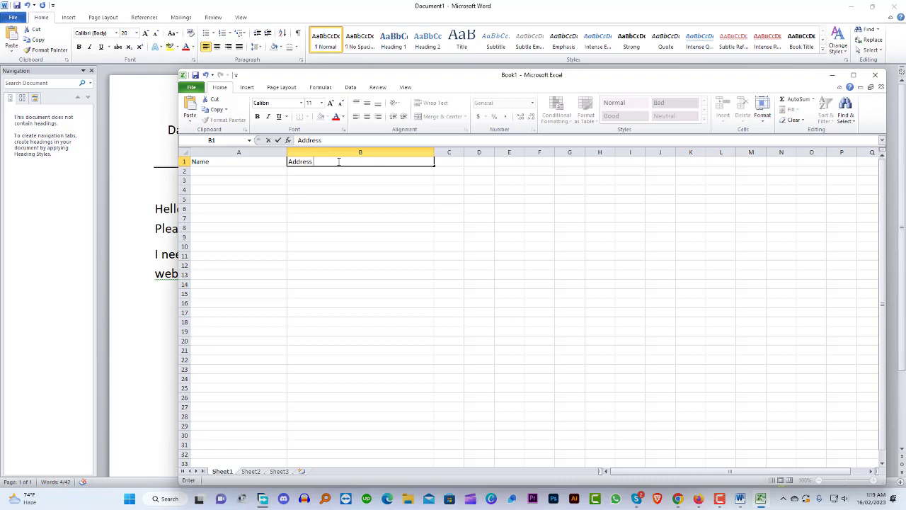
left_click(450, 152)
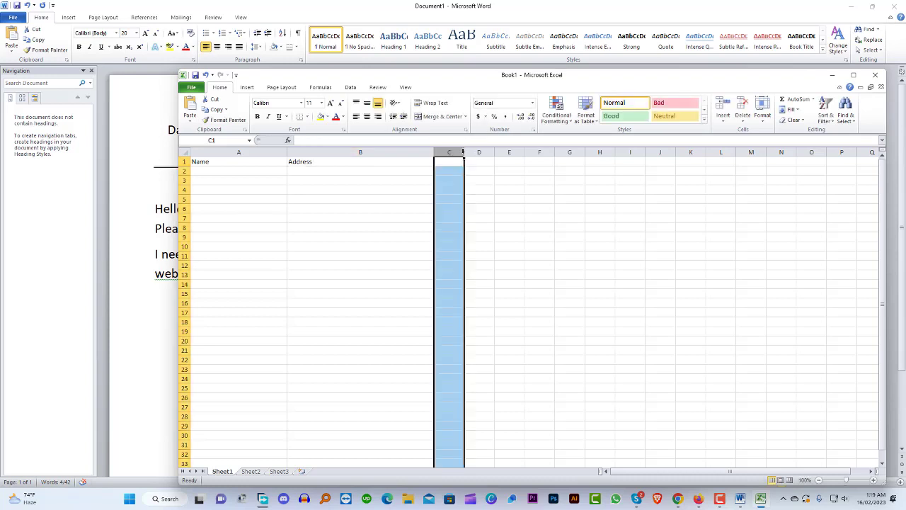
left_click_drag(464, 152, 562, 140)
After checking the Word brief, enter 'phone number' in C1 and adjust column C
double_click(463, 162)
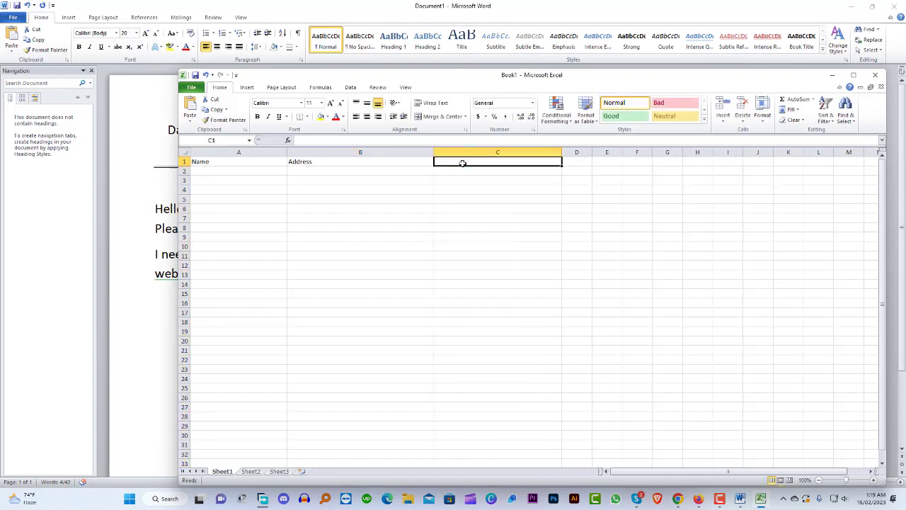
left_click(740, 499)
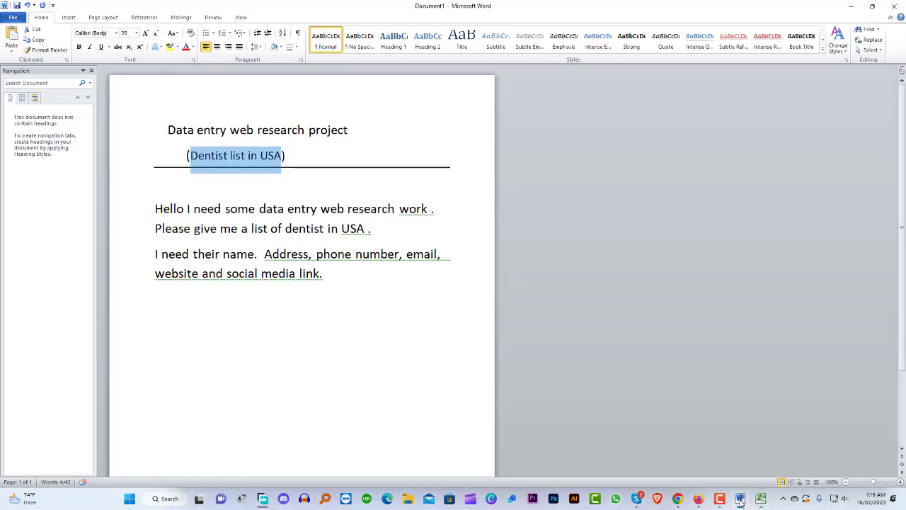
left_click(739, 499)
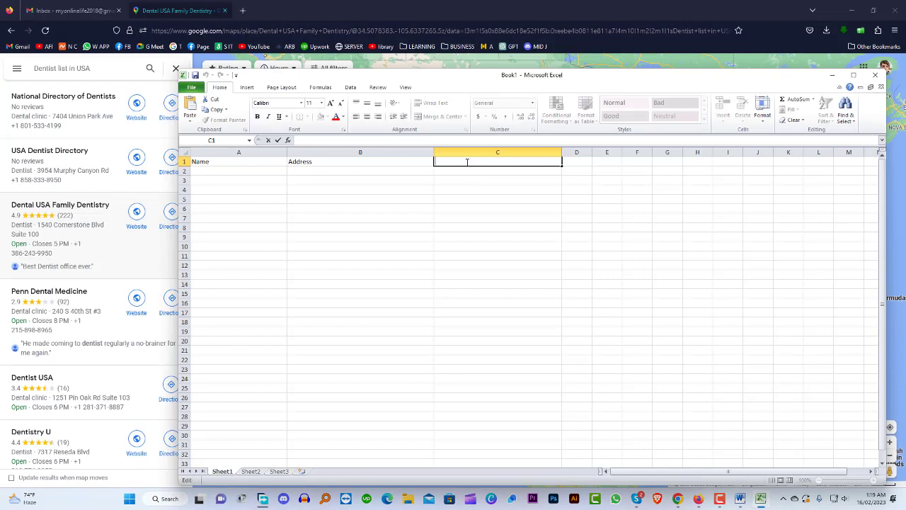
type("phone number")
left_click(497, 153)
left_click_drag(562, 153, 643, 152)
Enter 'email' in D1 and 'website' in E1, resizing column E
left_click(566, 162)
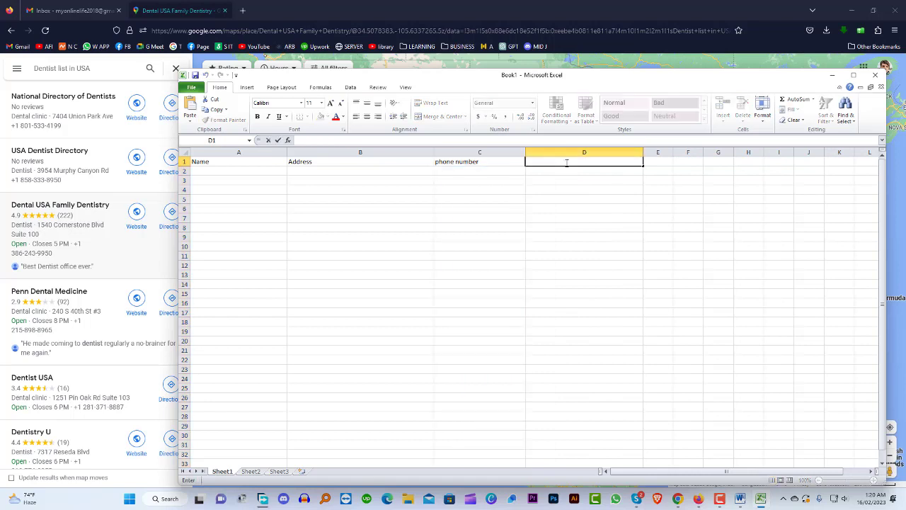
type("email")
left_click(673, 152)
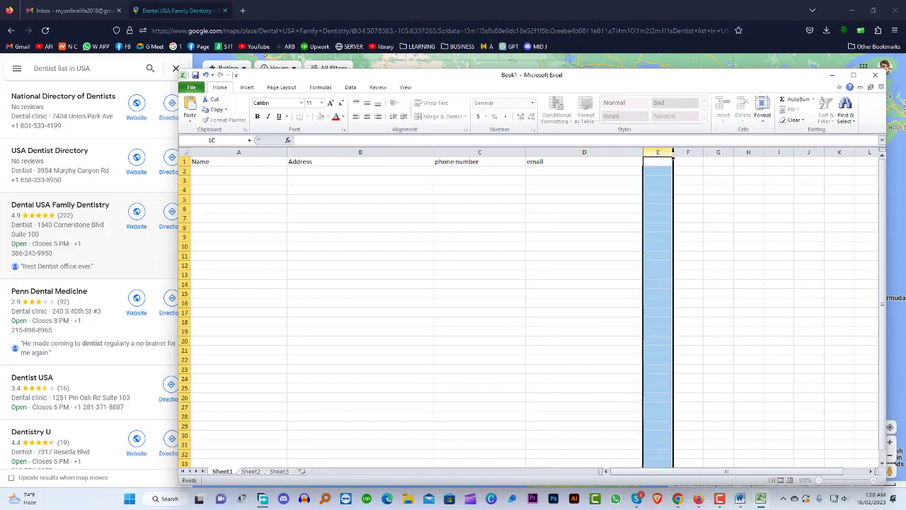
left_click_drag(673, 152, 767, 151)
left_click(677, 166)
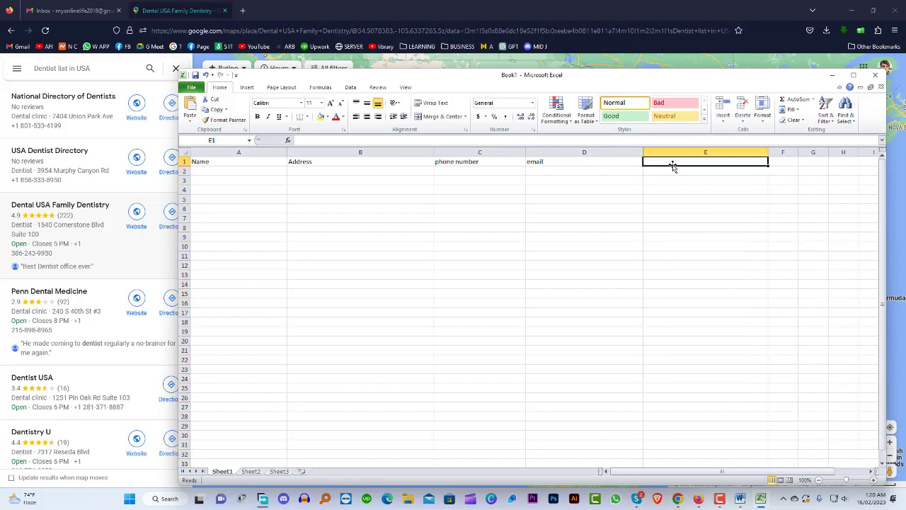
double_click(673, 162)
type("website")
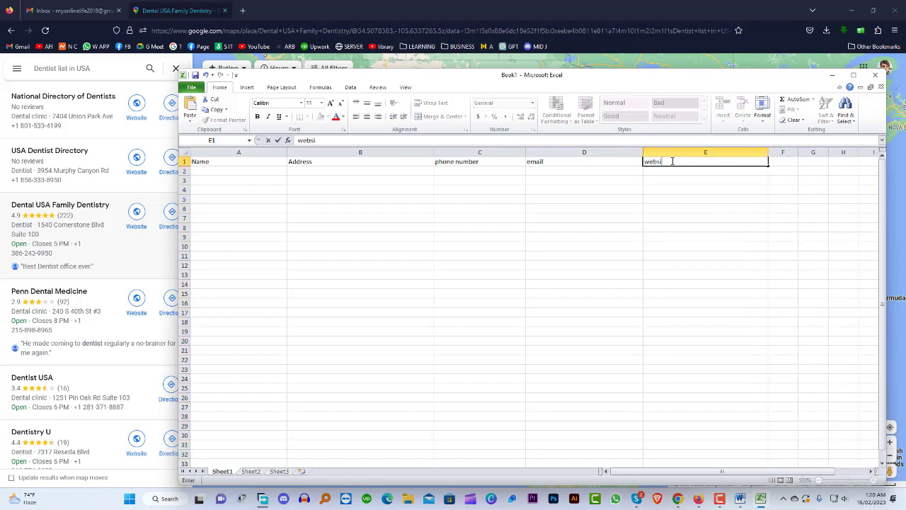
left_click(767, 151)
left_click_drag(767, 151, 859, 151)
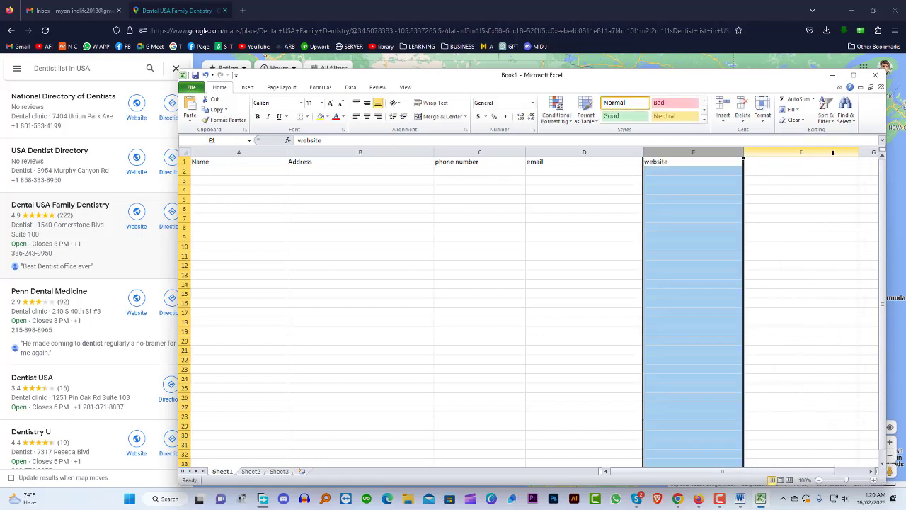
Enter 'social link' in F1 and widen column A further
double_click(772, 162)
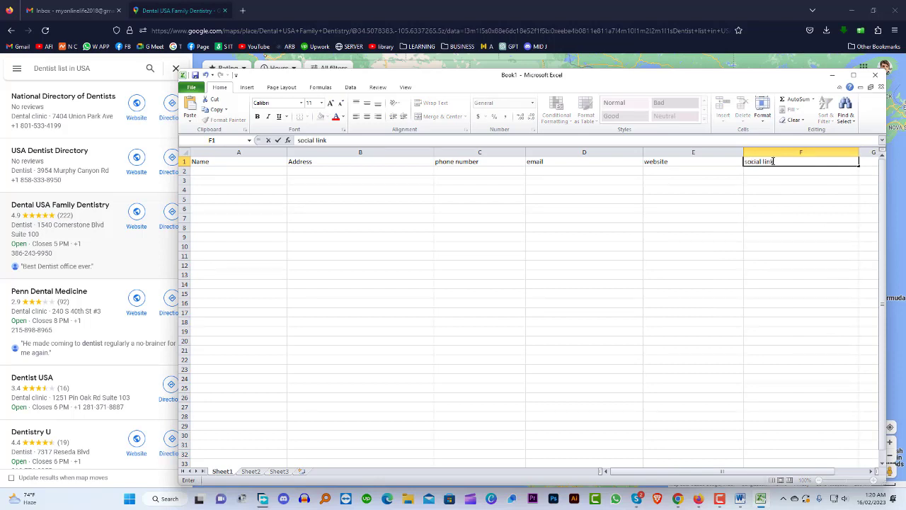
left_click(286, 151)
left_click_drag(287, 150, 320, 151)
left_click(274, 161)
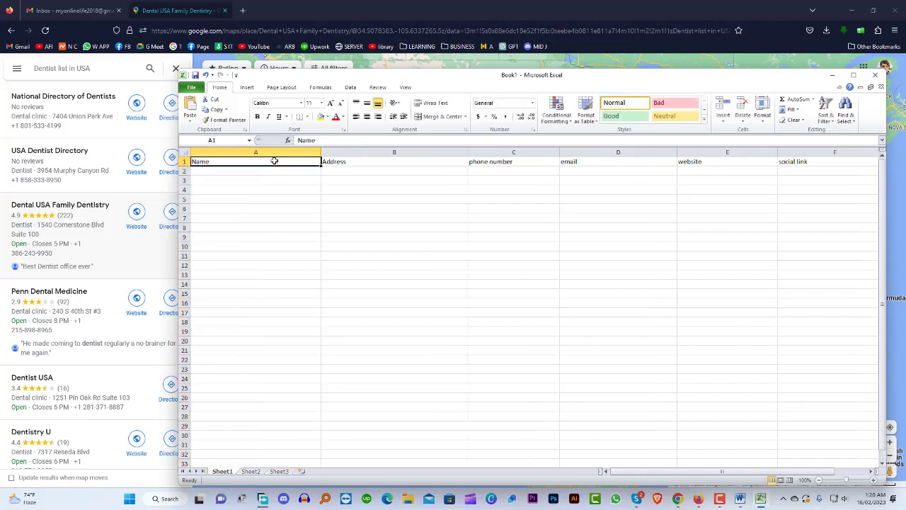
Fill the Name header light orange and the Address header light green
left_click(328, 118)
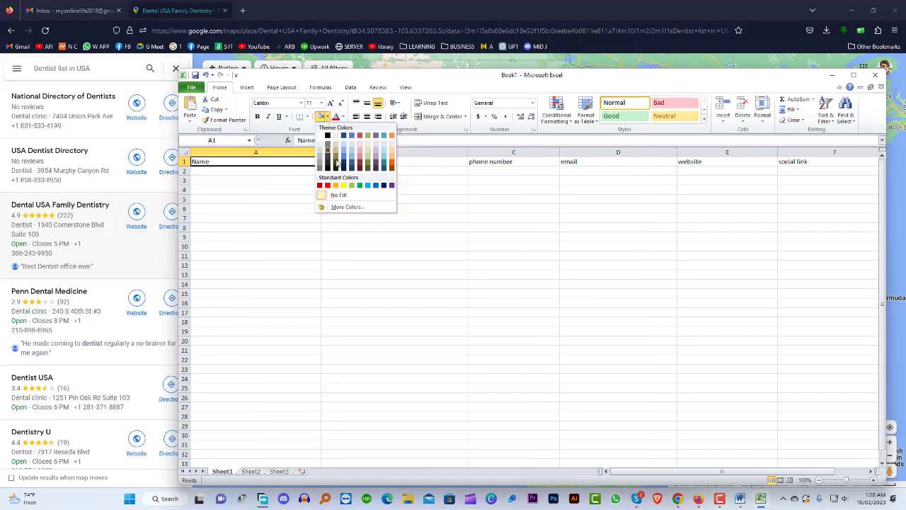
left_click(392, 161)
left_click(383, 161)
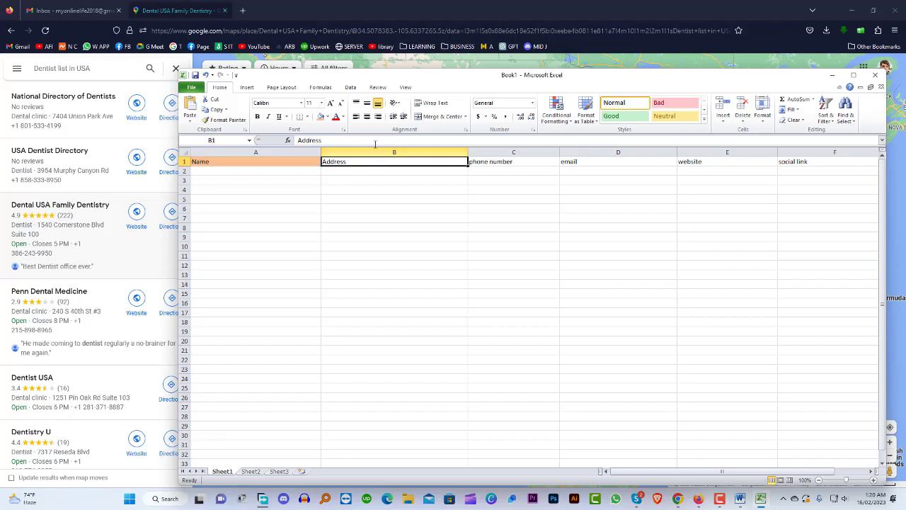
left_click(327, 117)
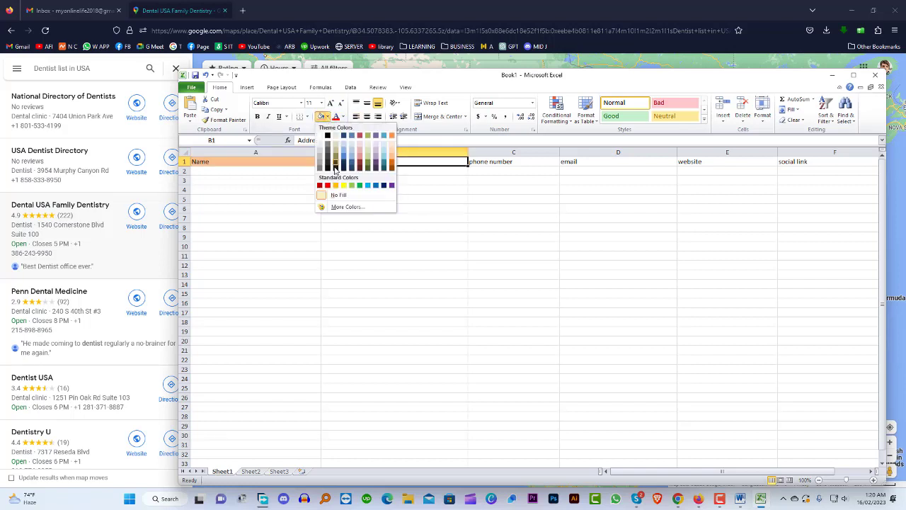
left_click(368, 152)
Fill the phone number header light pink and the email header orange
left_click(503, 163)
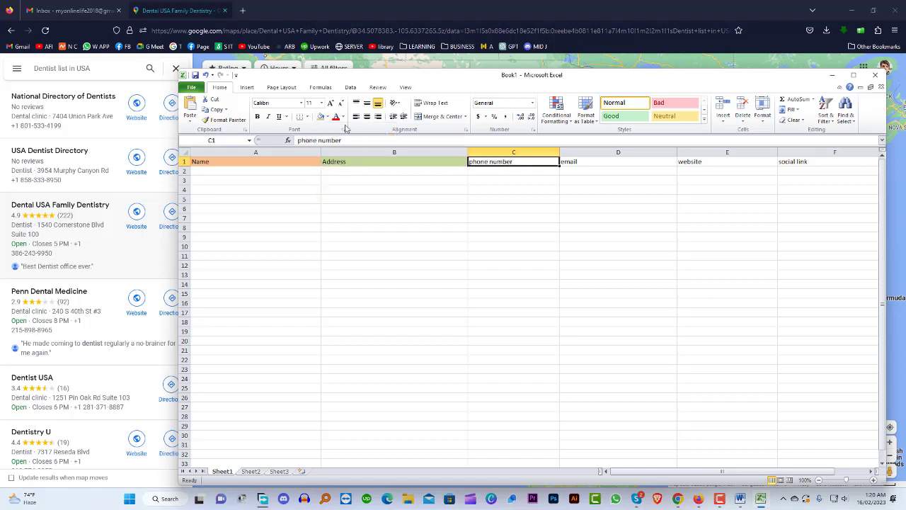
left_click(321, 117)
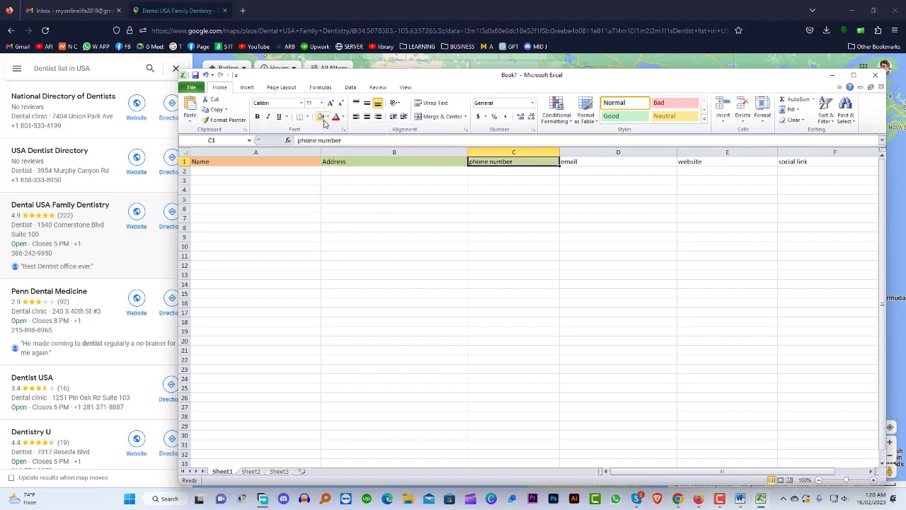
left_click(326, 119)
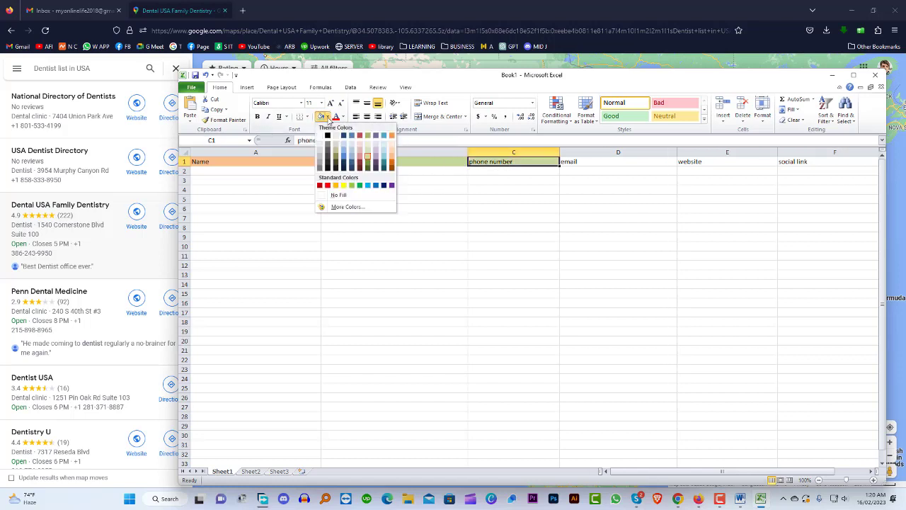
left_click(362, 147)
left_click(602, 164)
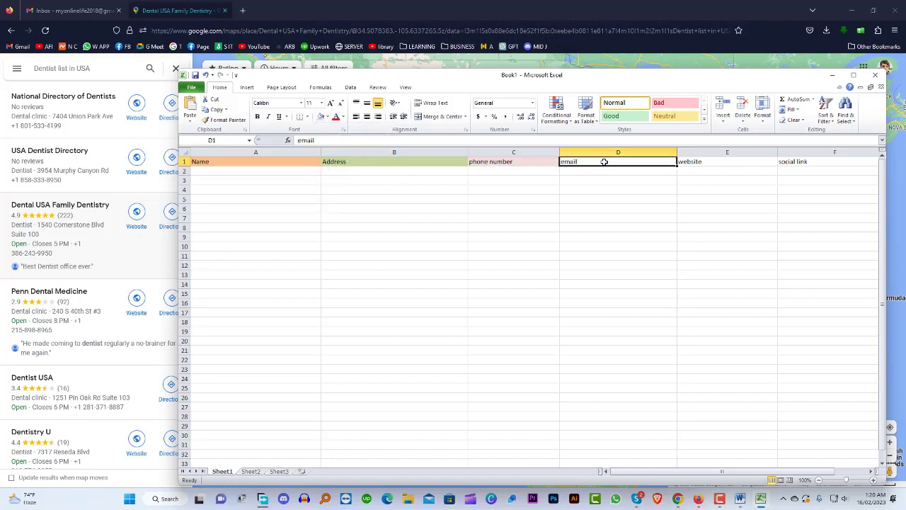
left_click(328, 117)
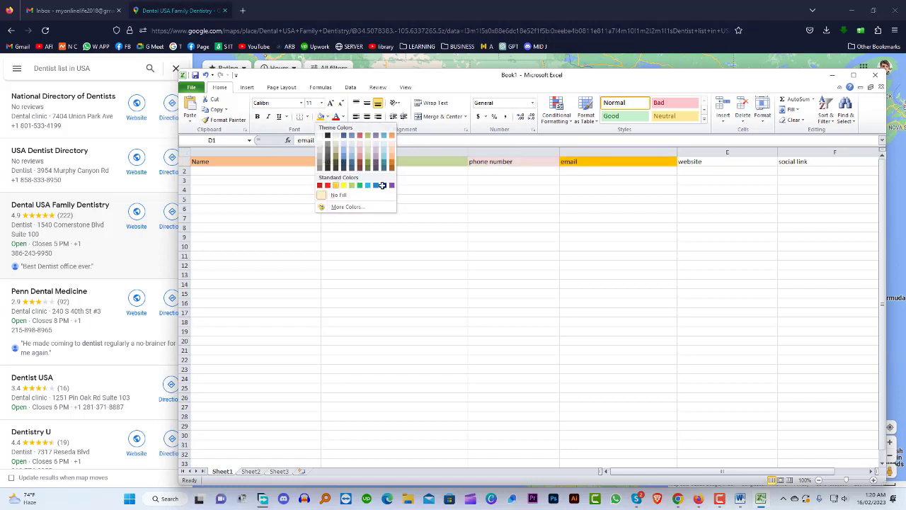
left_click(336, 186)
Fill the website header light orange, repeating it on social link
left_click(720, 164)
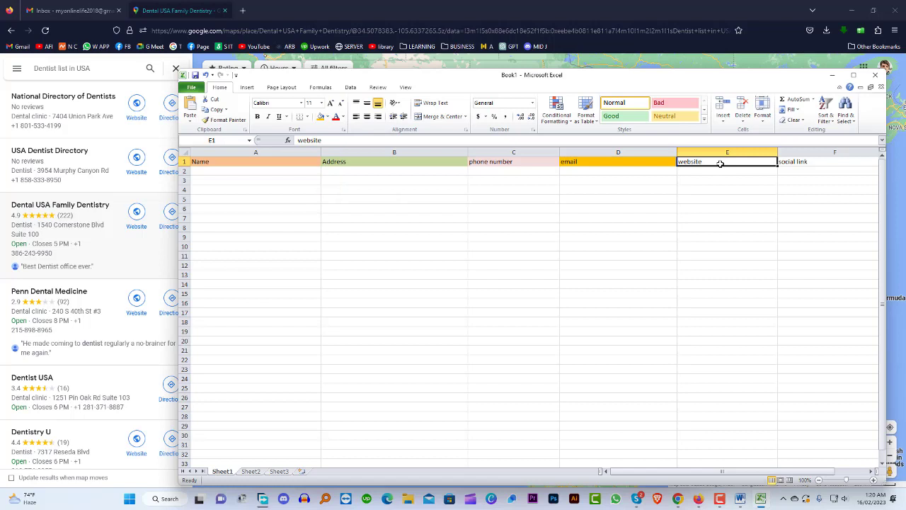
left_click(329, 119)
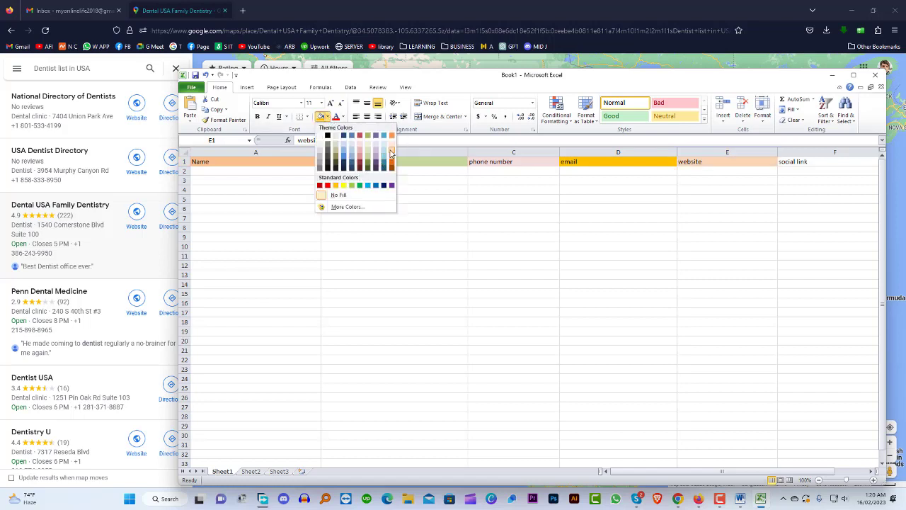
left_click(392, 154)
left_click(809, 162)
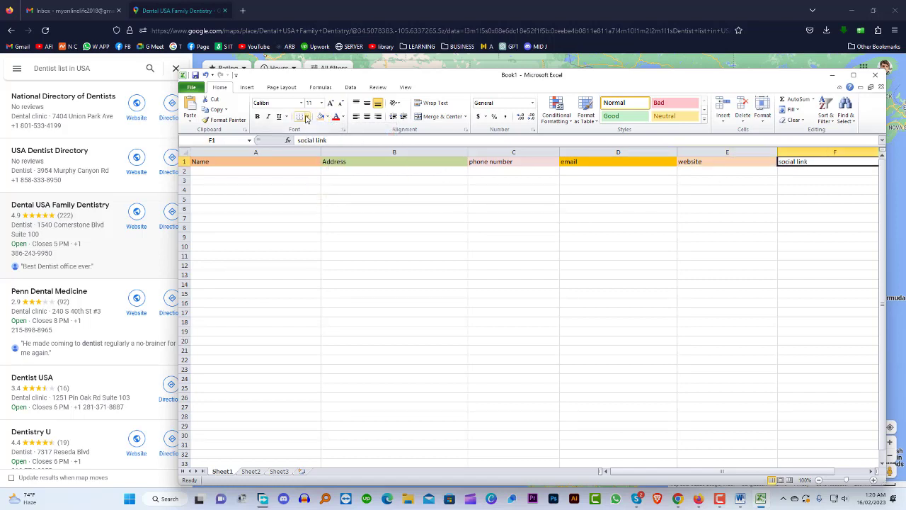
left_click(321, 116)
Undo the social link fill and give it dark olive green instead
scroll(361, 178, "right", 2)
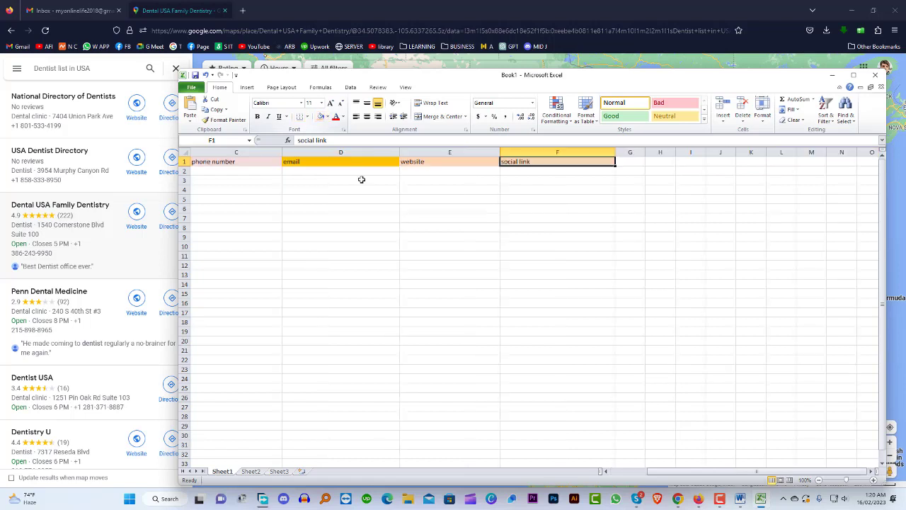
key("ctrl+z")
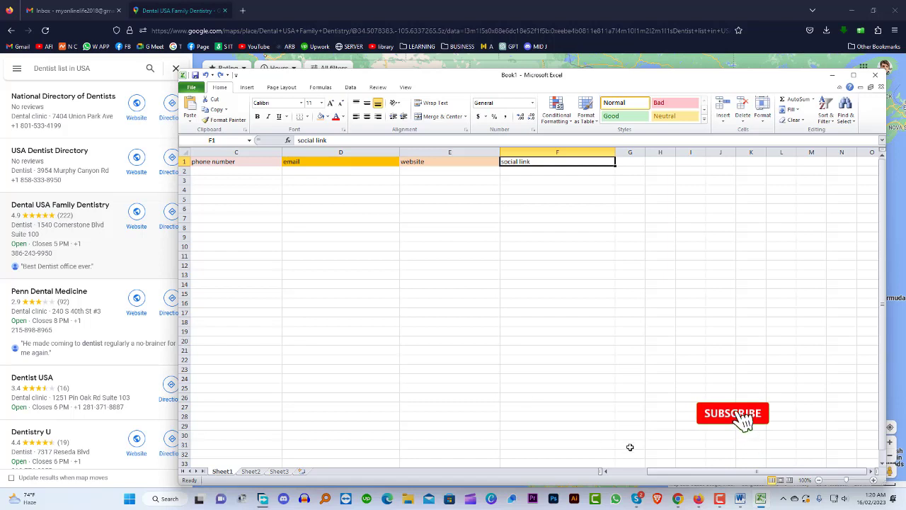
mouse_move(658, 473)
left_mouse_down()
mouse_move(623, 471)
mouse_move(656, 467)
left_mouse_up()
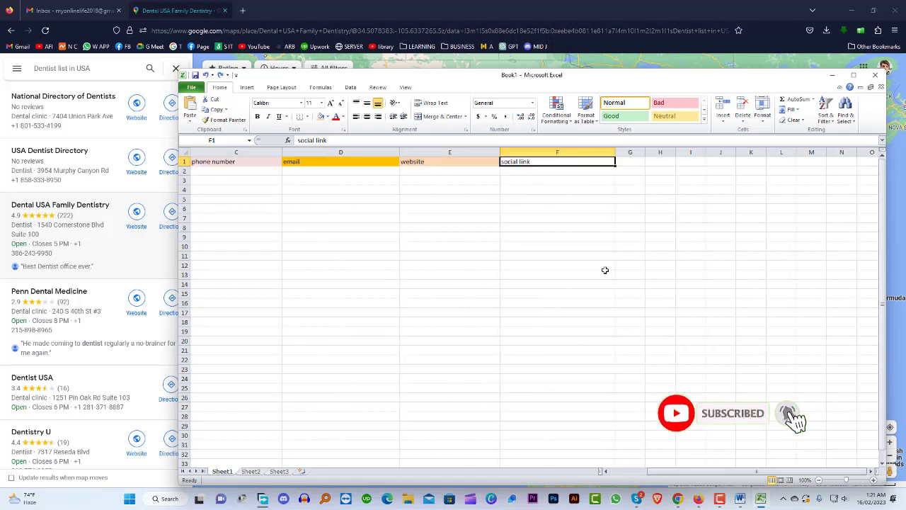
left_click(327, 117)
left_click(367, 160)
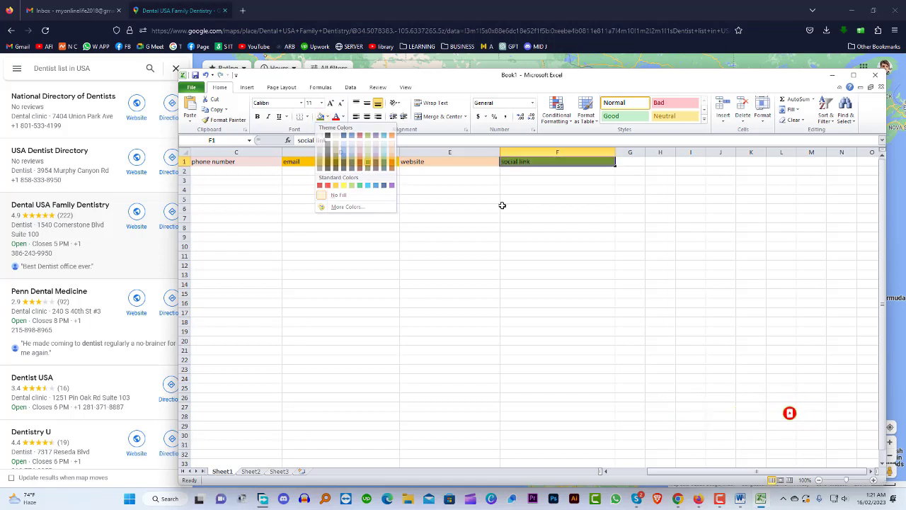
left_click(515, 237)
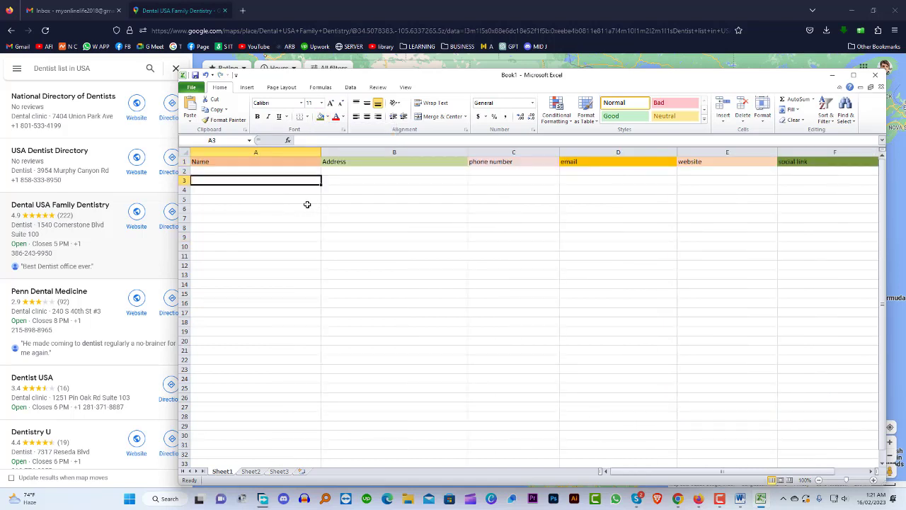
Review the coloured Name, Address and phone number headers
left_click(265, 171)
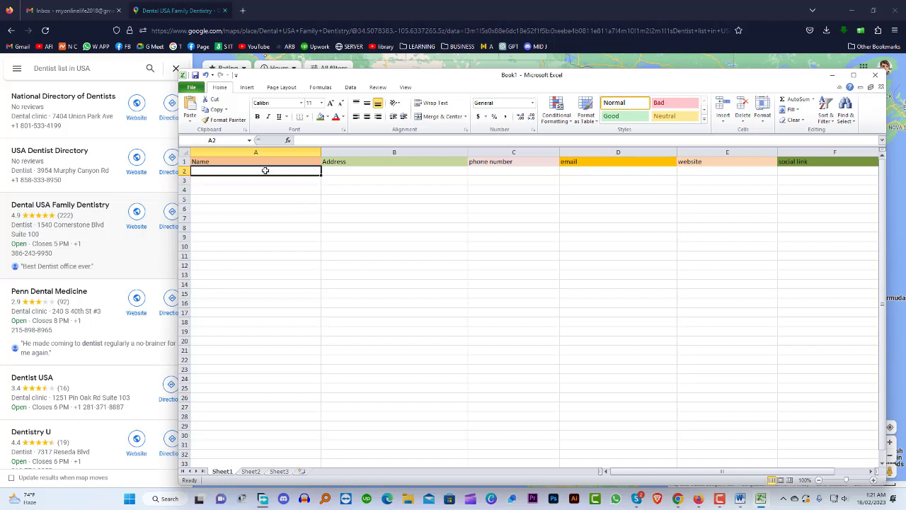
left_click(258, 158)
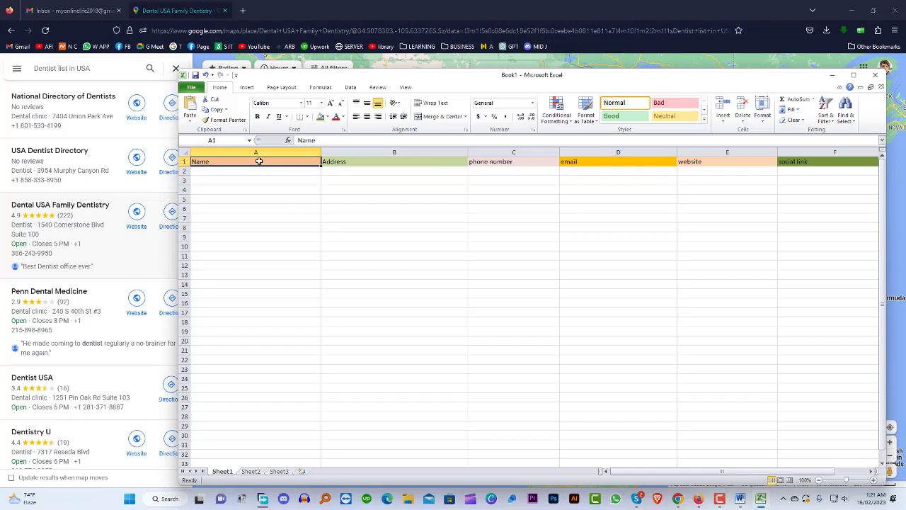
left_click(377, 164)
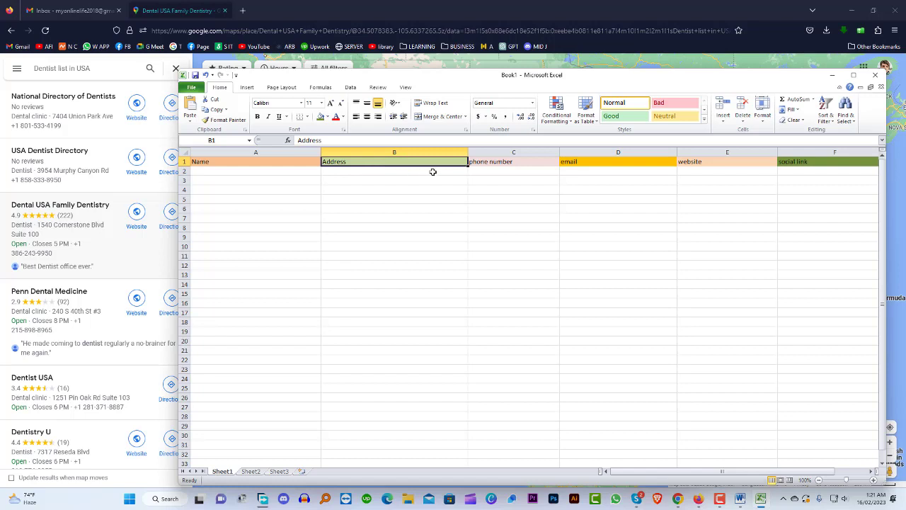
left_click(525, 162)
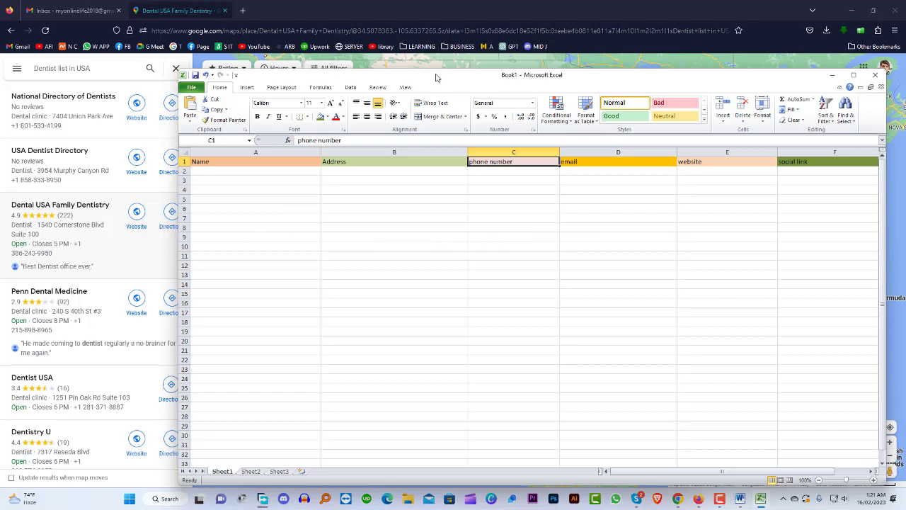
Copy 'Dental USA Family Dentistry' from the Maps listing into cell A2
left_click_drag(438, 83, 637, 149)
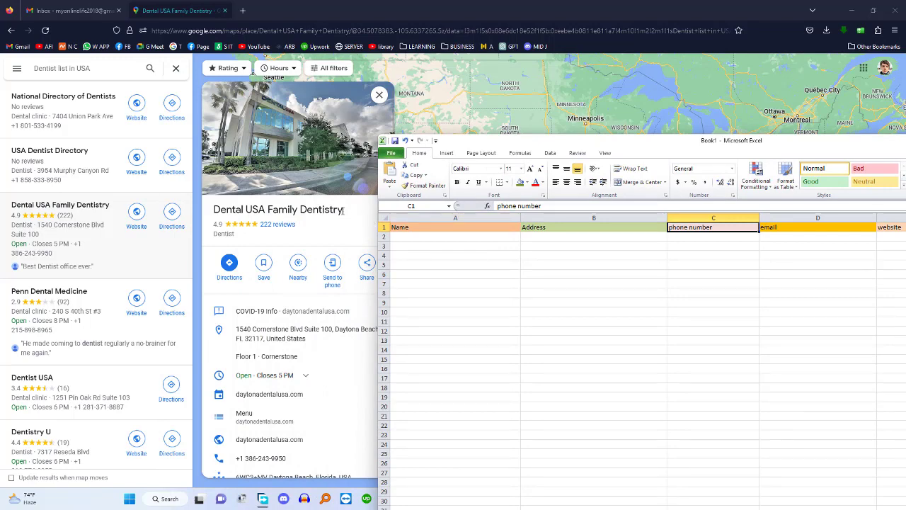
left_click_drag(344, 209, 213, 210)
key("ctrl+c")
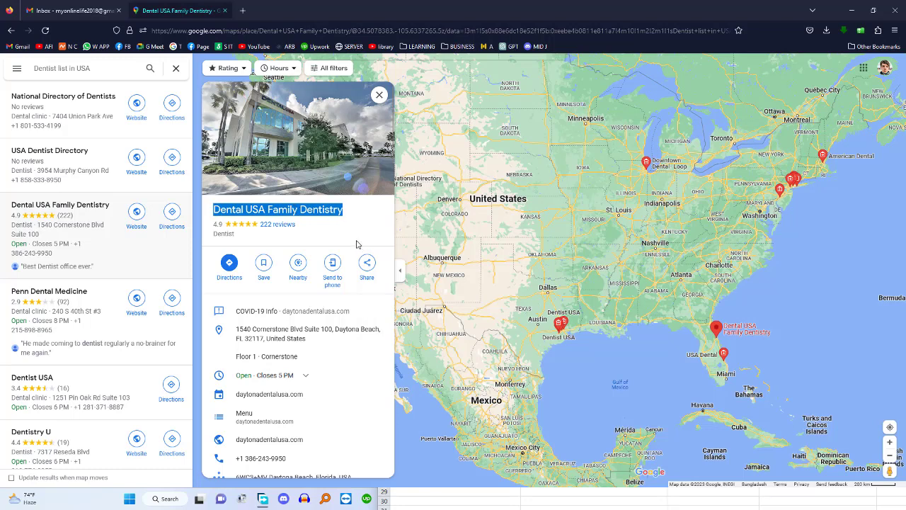
left_click(536, 505)
double_click(430, 238)
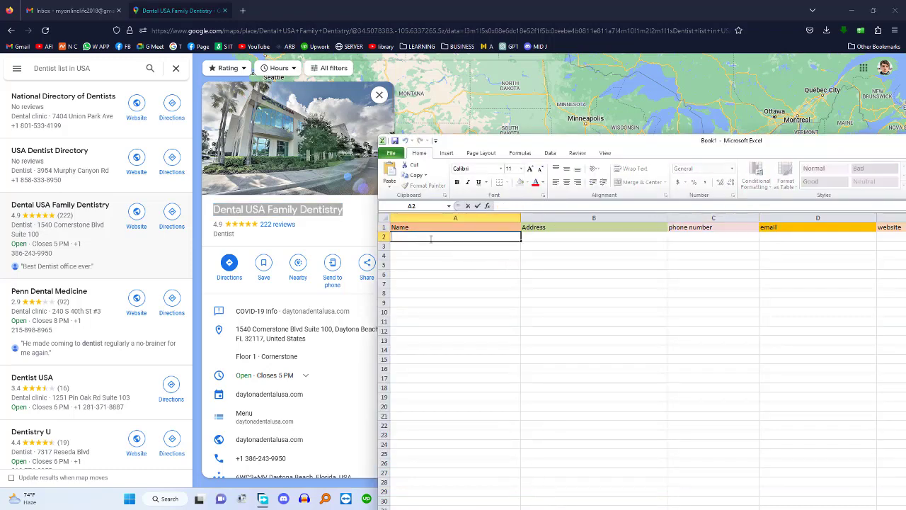
key("ctrl+v")
left_click(457, 281)
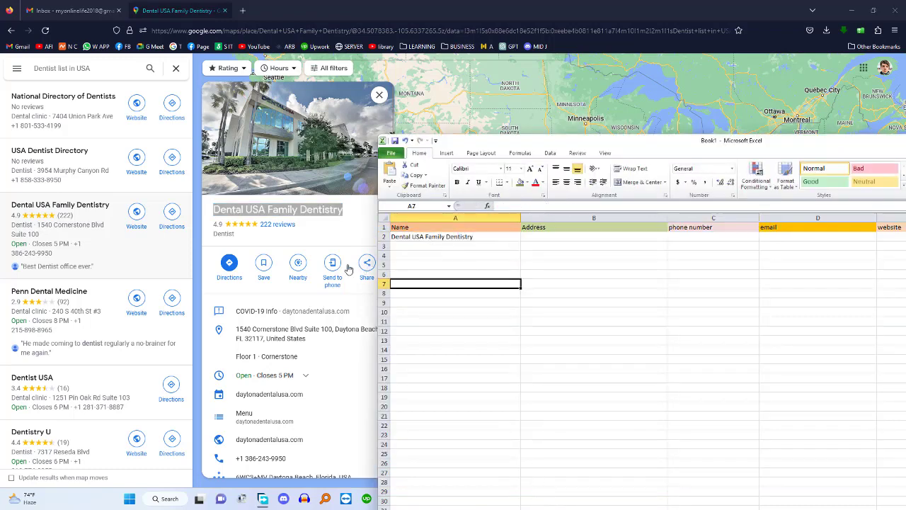
Paste the practice's Maps address into B2 and widen column B to fit
left_click(233, 329)
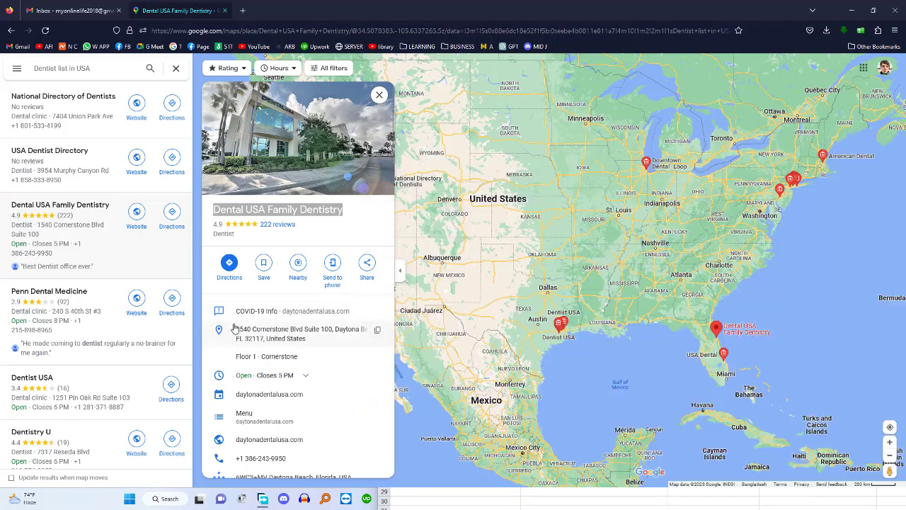
left_click(378, 329)
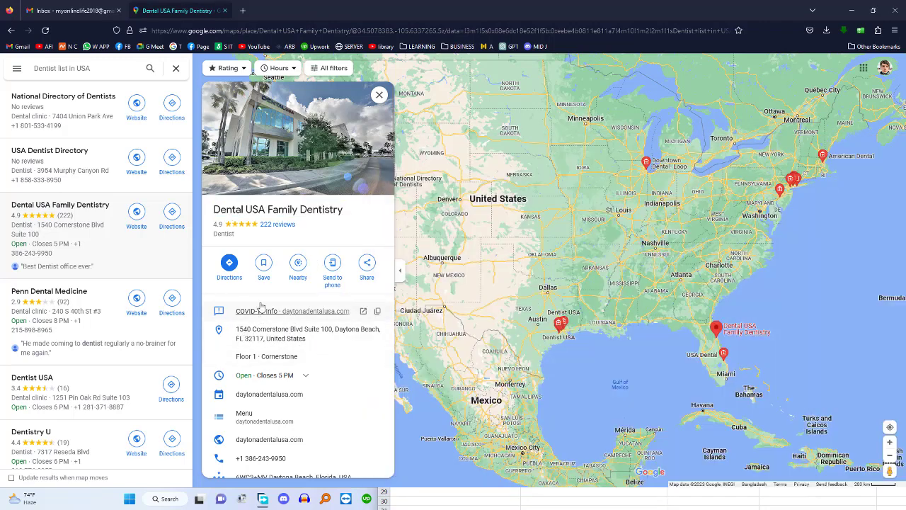
scroll(290, 300, "down", 1)
scroll(298, 297, "down", 1)
left_click(377, 225)
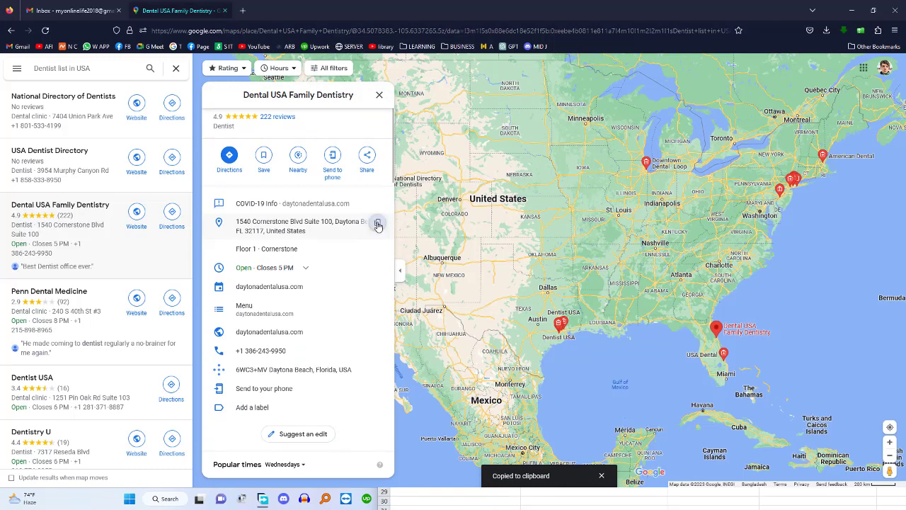
mouse_move(387, 232)
left_click(592, 505)
left_click(566, 238)
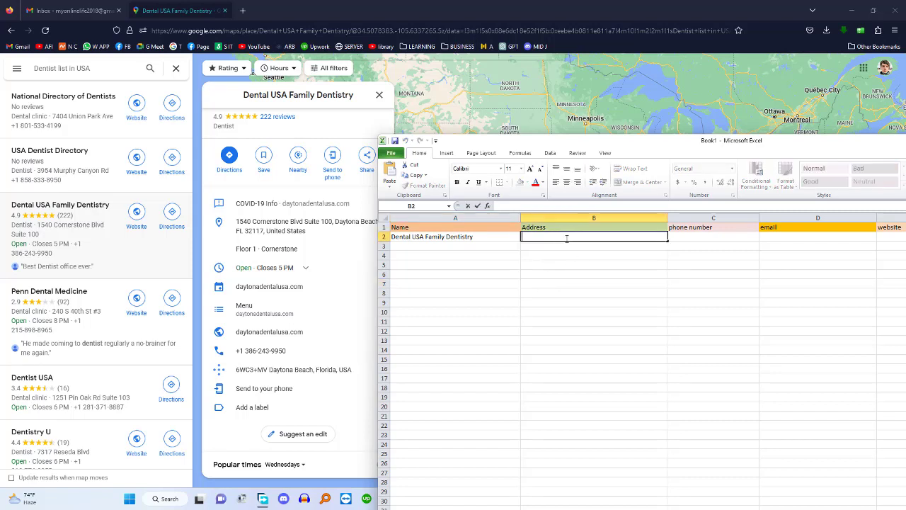
key("ctrl+v")
left_click(577, 281)
left_click(632, 266)
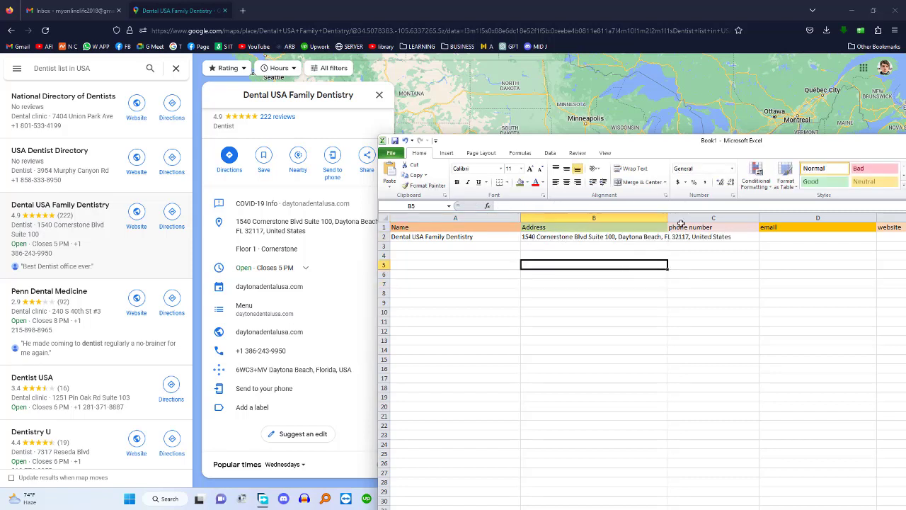
left_click_drag(667, 217, 734, 218)
left_click(690, 286)
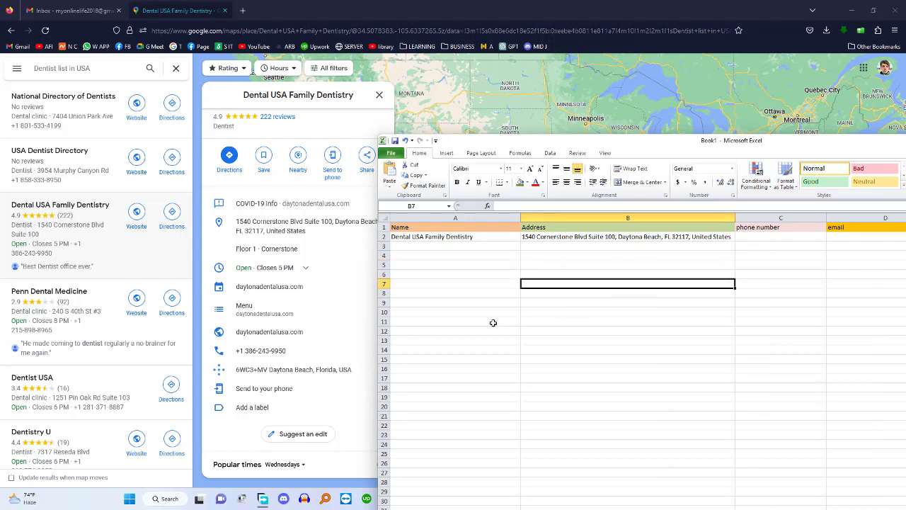
Enter the practice's phone number in C2 and widen column C
left_click(289, 355)
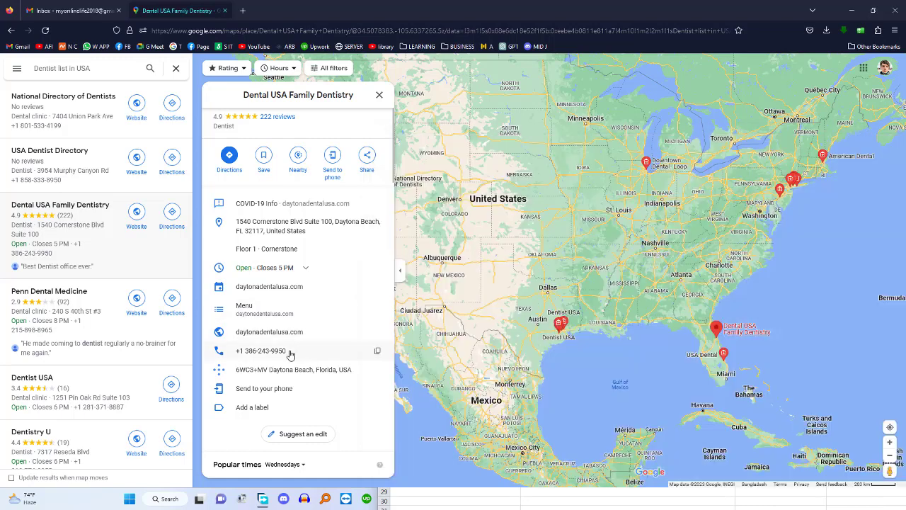
left_click(377, 351)
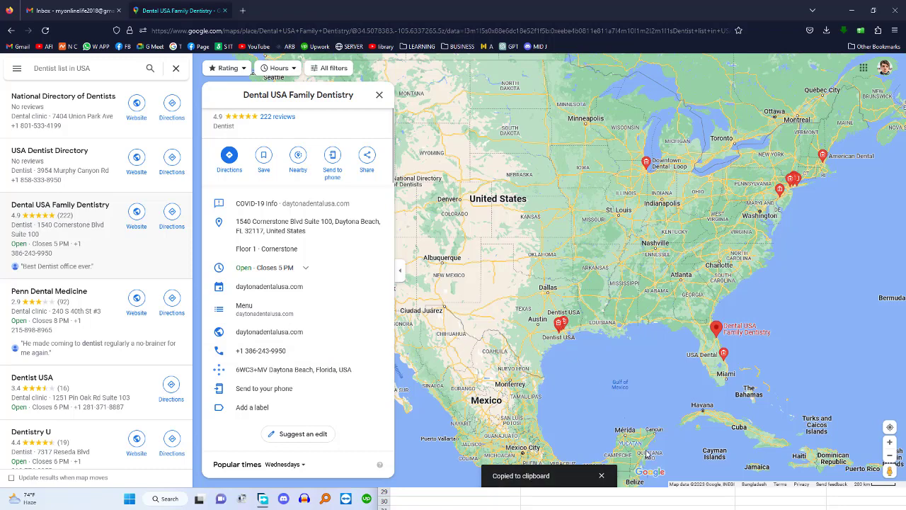
left_click(487, 503)
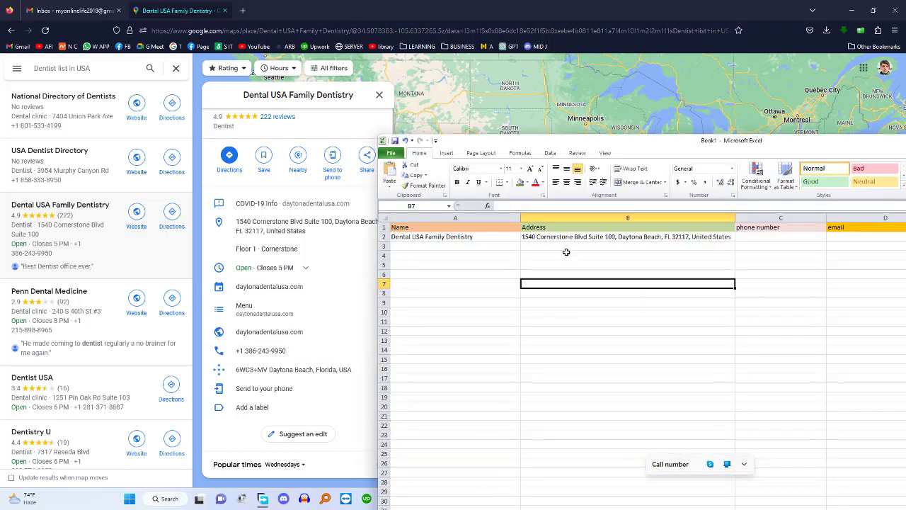
left_click(770, 238)
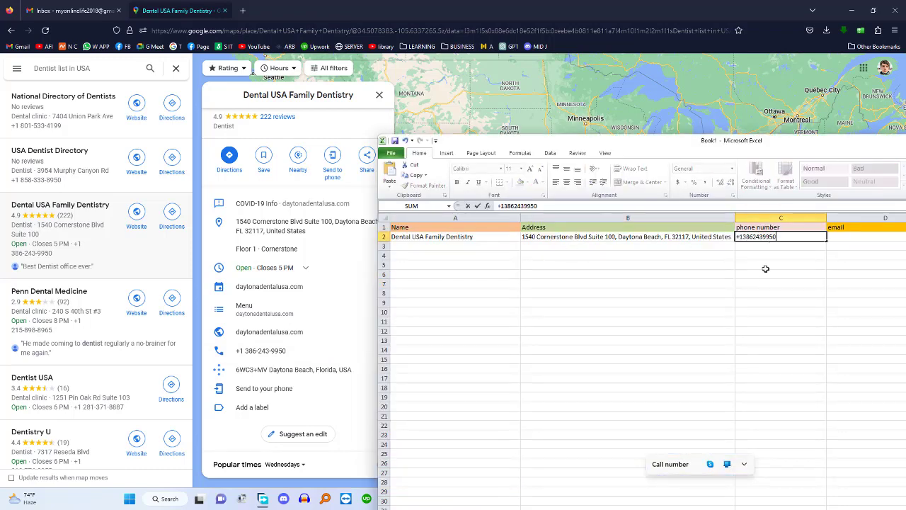
left_click(765, 271)
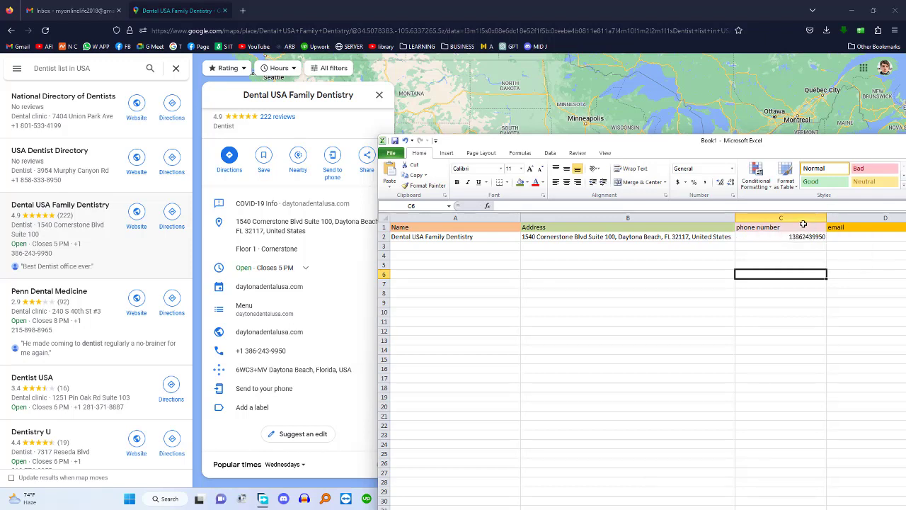
left_click_drag(826, 216, 831, 215)
left_click(785, 319)
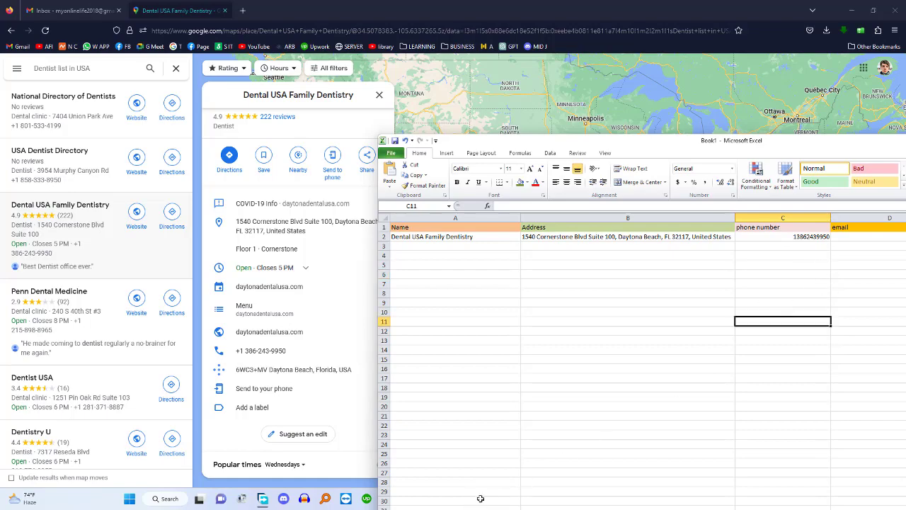
left_click_drag(670, 144, 551, 104)
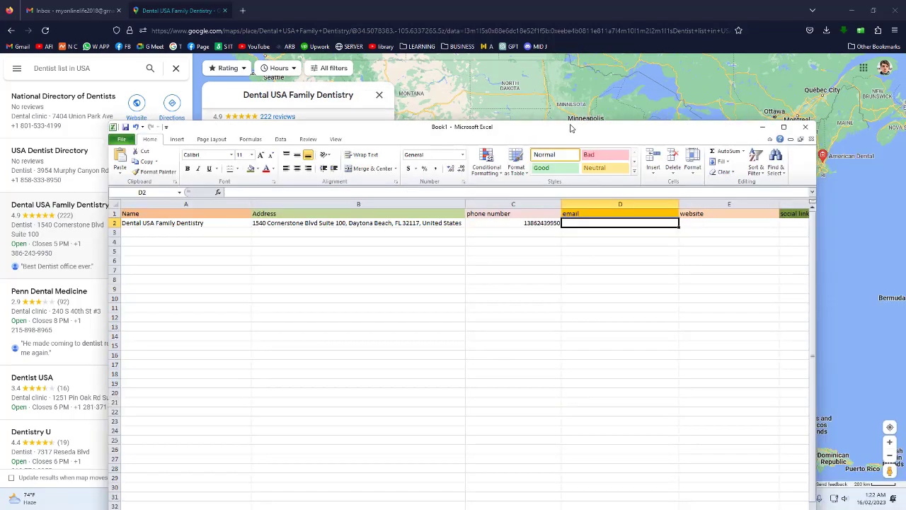
left_click_drag(613, 128, 814, 139)
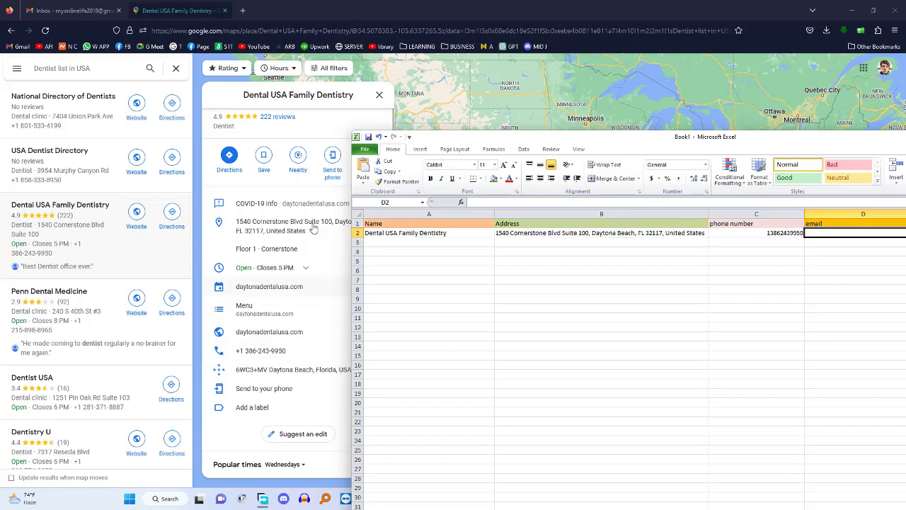
left_click_drag(495, 139, 620, 138)
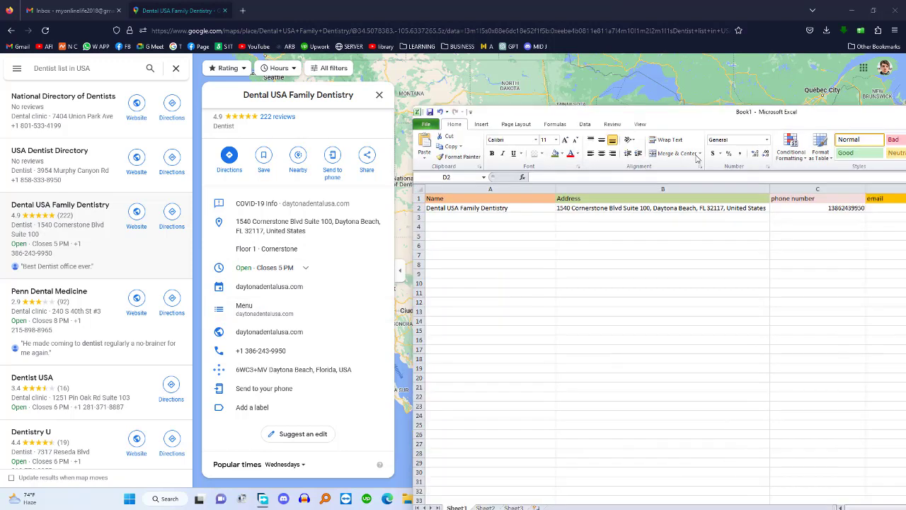
left_click_drag(681, 122, 390, 137)
left_click_drag(542, 136, 793, 166)
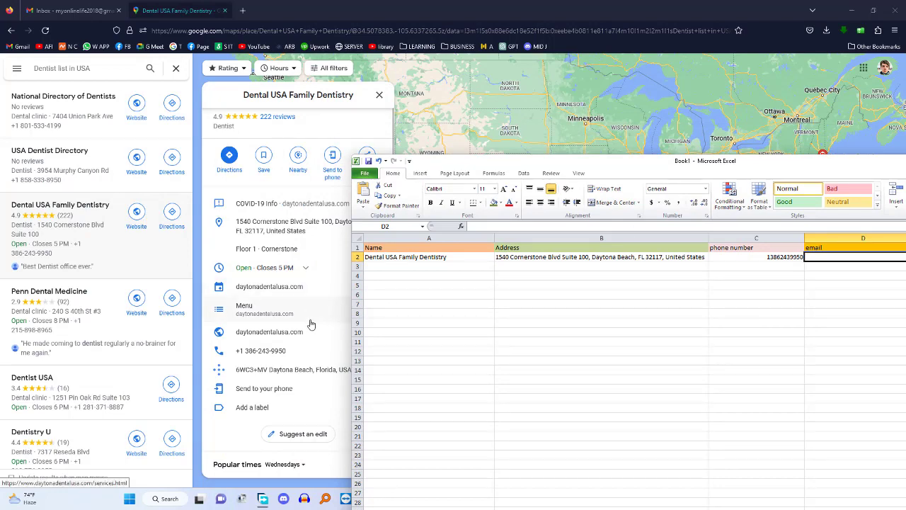
From the Maps place panel, open Dental USA Family Dentistry's Schedule an Appointment link in a new tab
scroll(302, 335, "down", 2)
left_click_drag(470, 162, 589, 165)
scroll(292, 361, "up", 2)
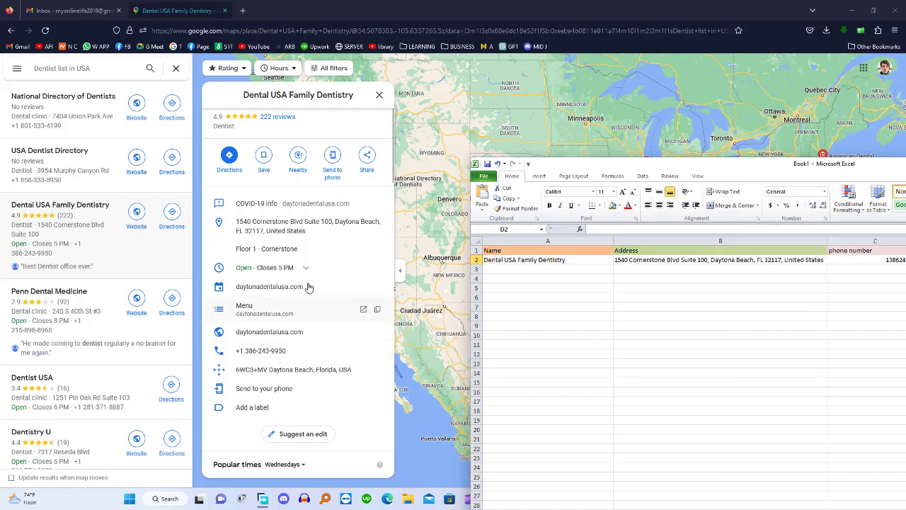
scroll(304, 318, "down", 7)
left_click(381, 137)
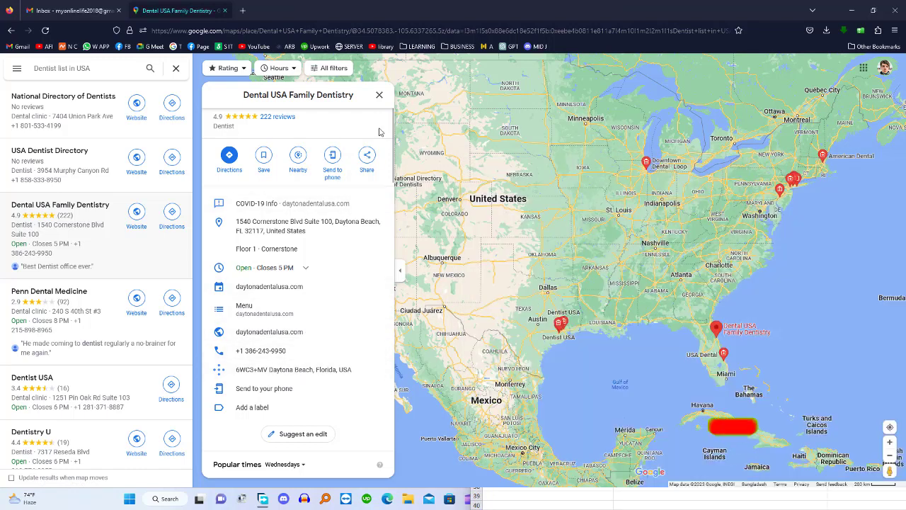
scroll(361, 212, "down", 5)
scroll(359, 260, "down", 3)
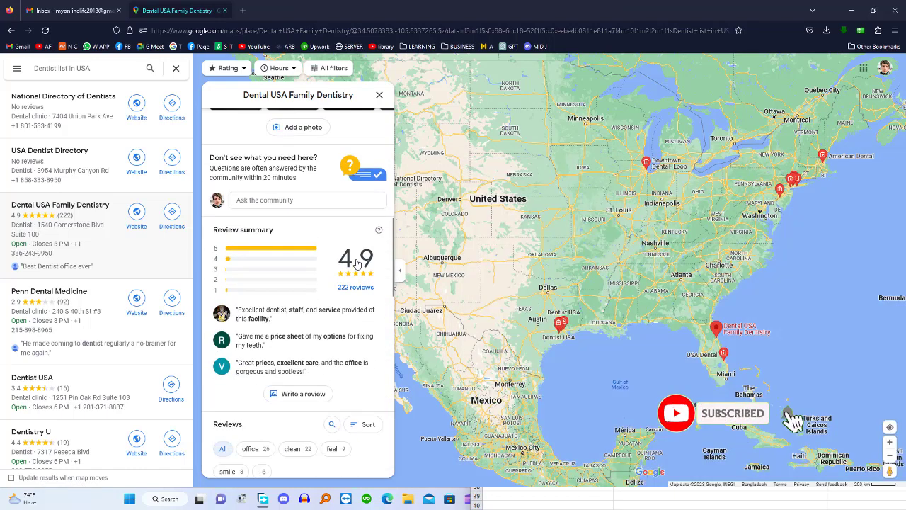
scroll(357, 264, "up", 2)
scroll(340, 265, "up", 5)
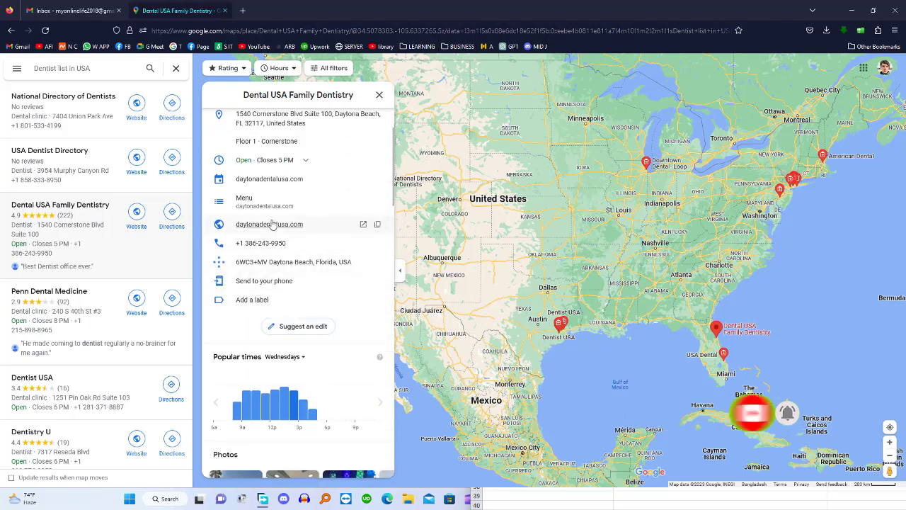
scroll(276, 220, "up", 3)
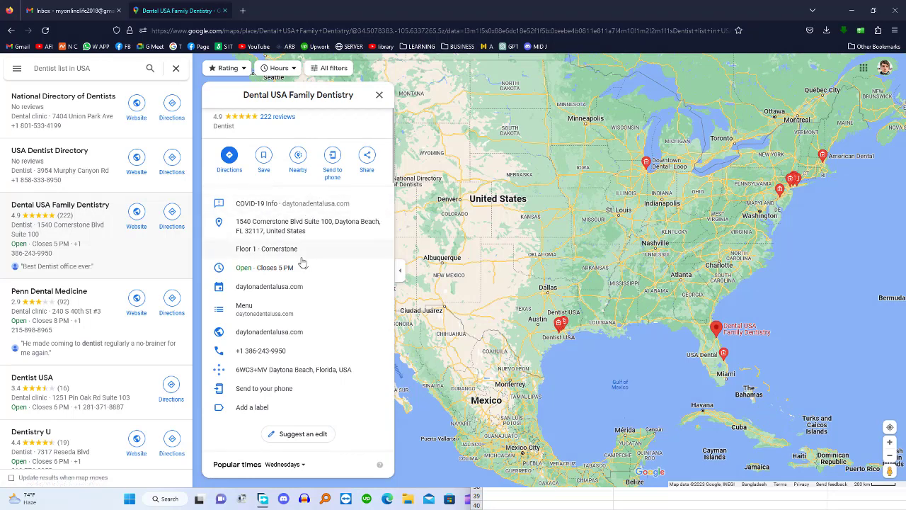
scroll(303, 260, "up", 1)
scroll(307, 244, "up", 1)
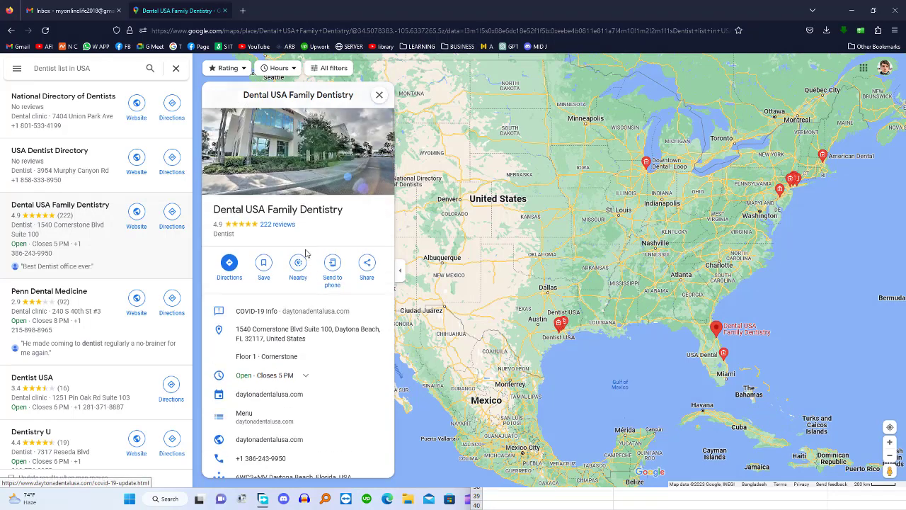
scroll(323, 244, "down", 2)
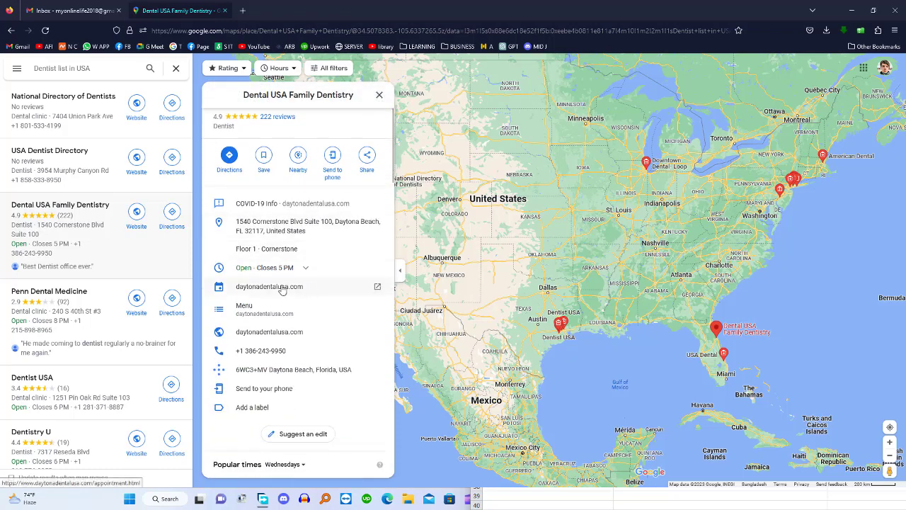
left_click(375, 287)
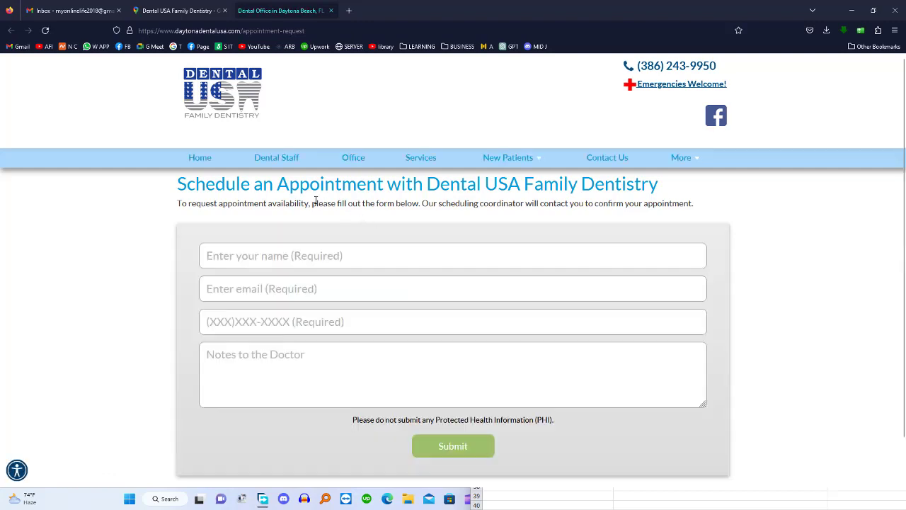
Open the practice's Facebook page from the site's Facebook icon in a new tab
scroll(325, 202, "down", 1)
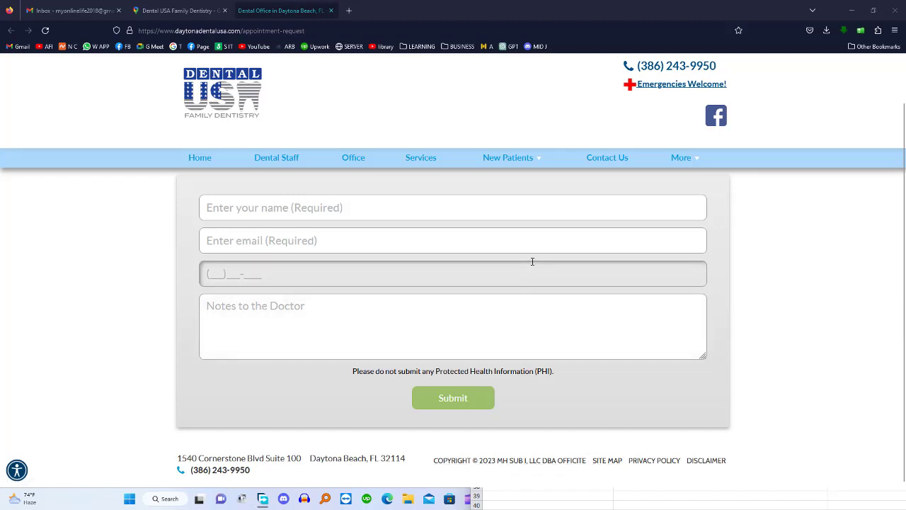
right_click(718, 118)
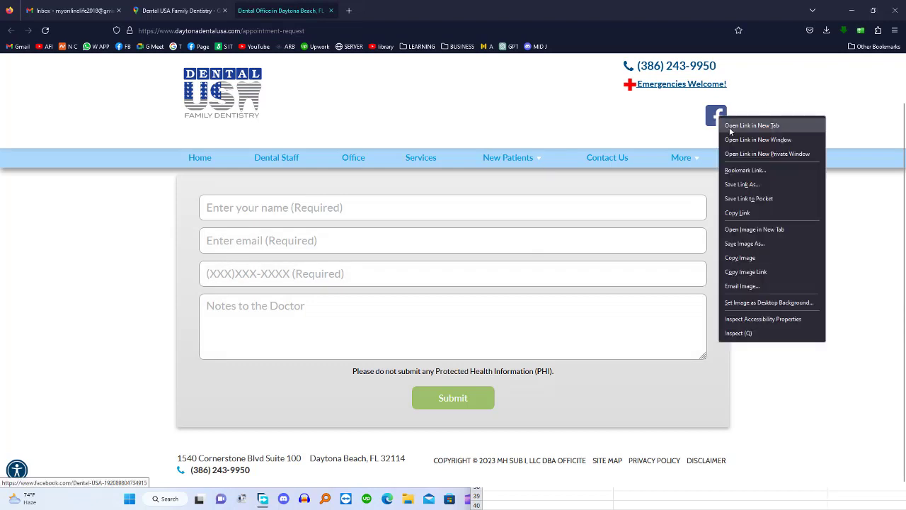
left_click(730, 126)
left_click(393, 11)
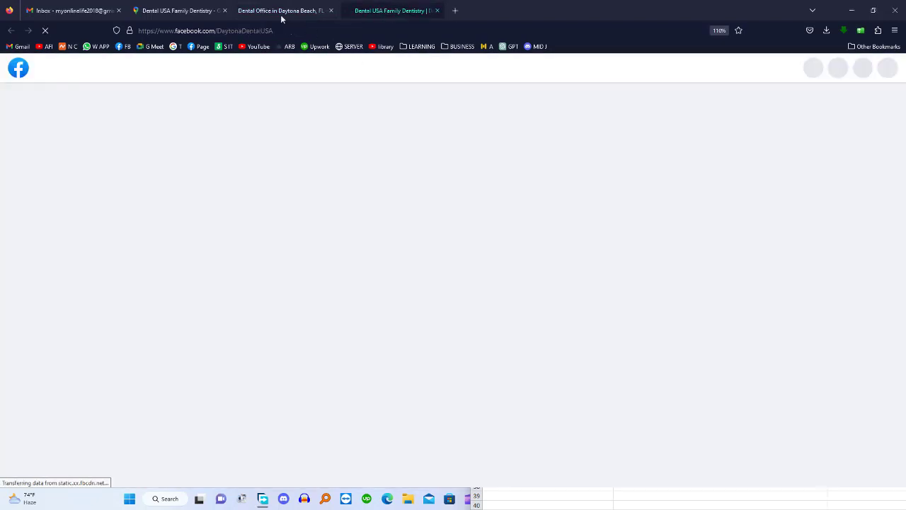
left_click(280, 13)
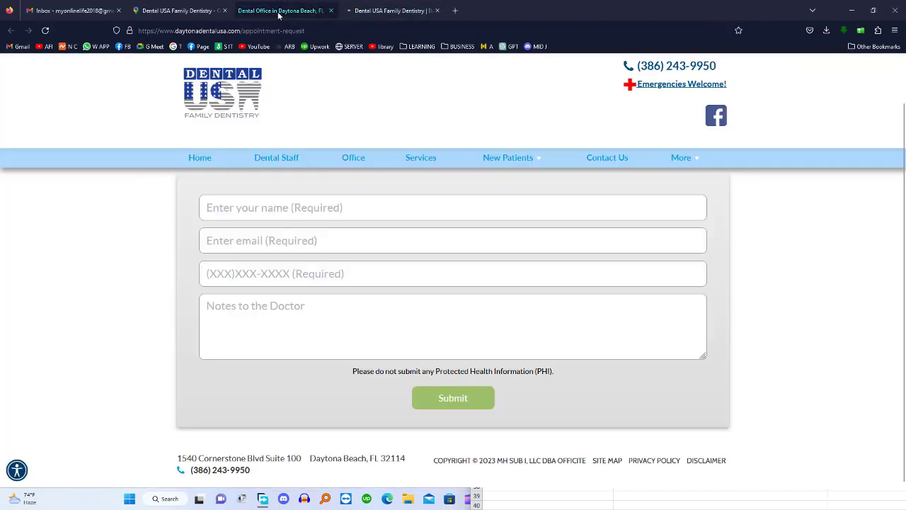
Go to the Dental USA Contact Us page with office hours and select its web address
left_click(597, 160)
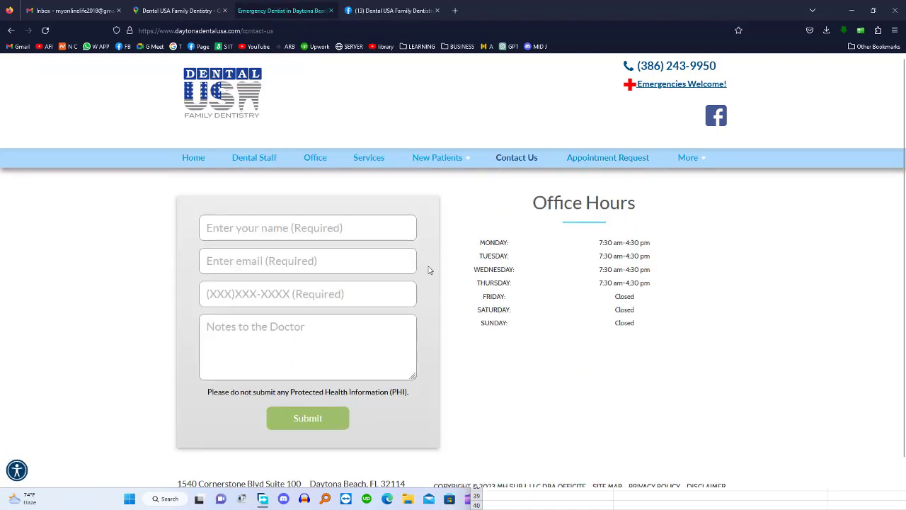
scroll(430, 269, "down", 1)
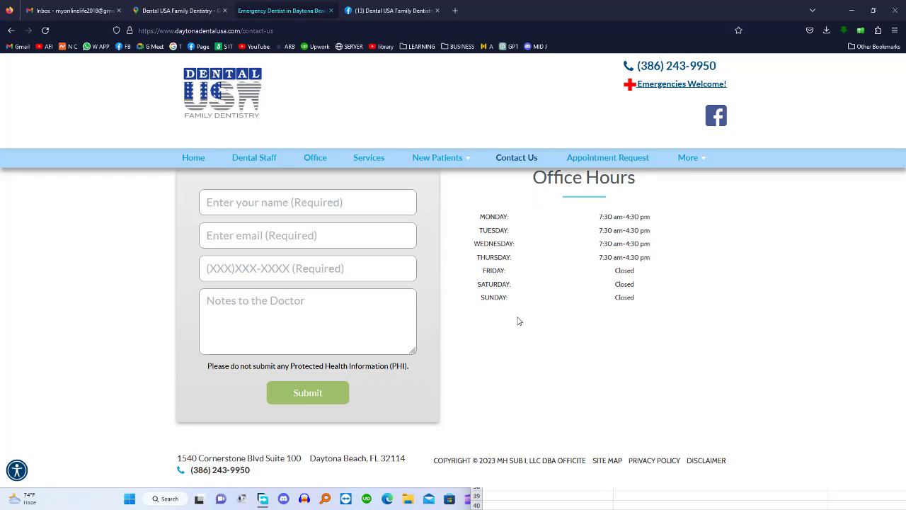
scroll(667, 241, "up", 1)
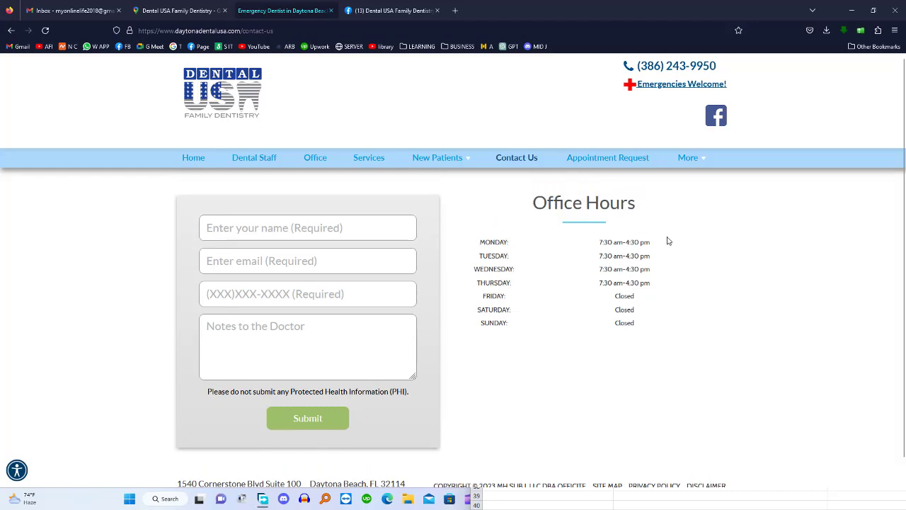
scroll(428, 287, "down", 1)
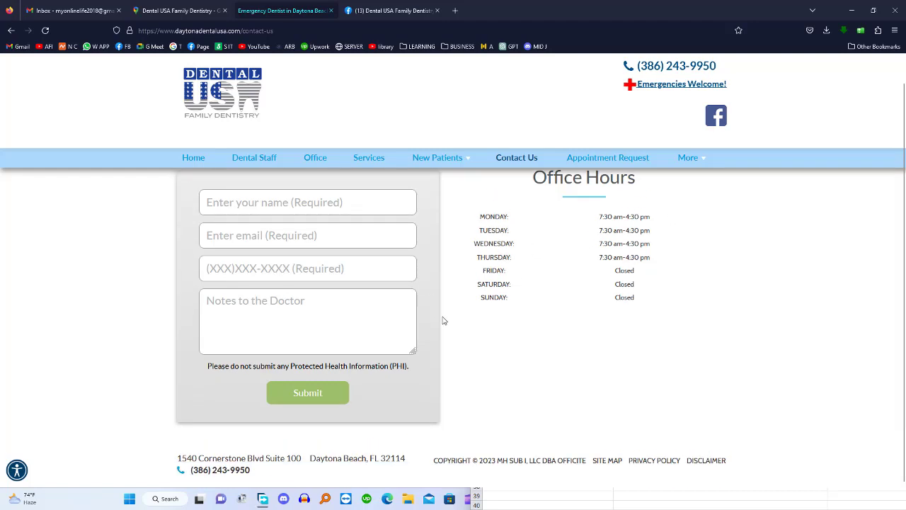
scroll(483, 320, "up", 1)
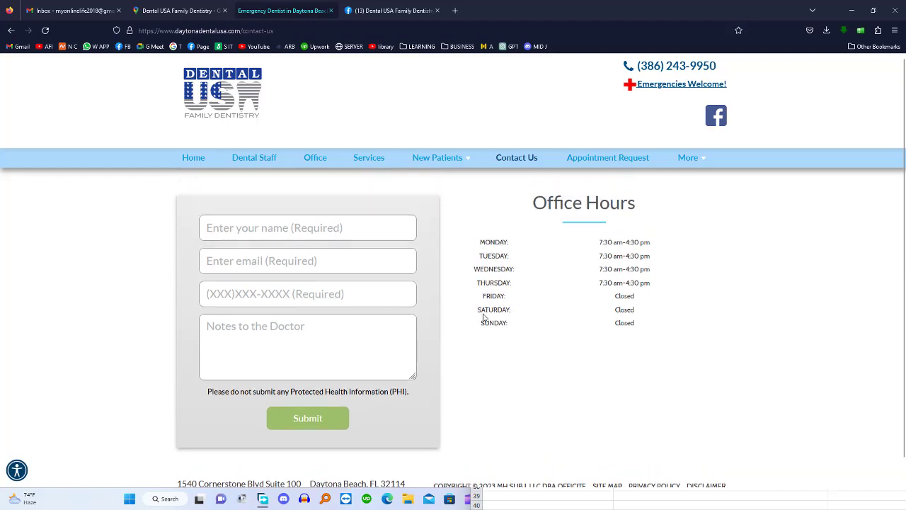
scroll(484, 318, "down", 1)
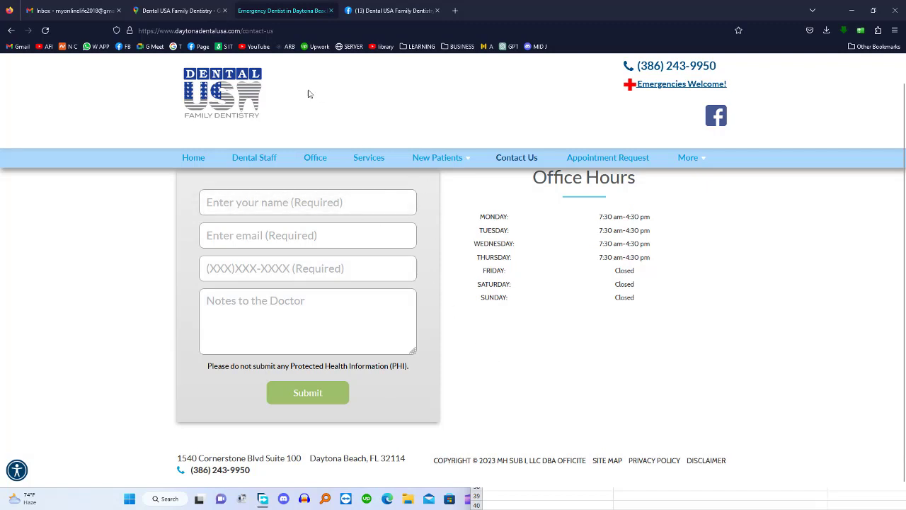
left_click(291, 30)
key("ctrl+c")
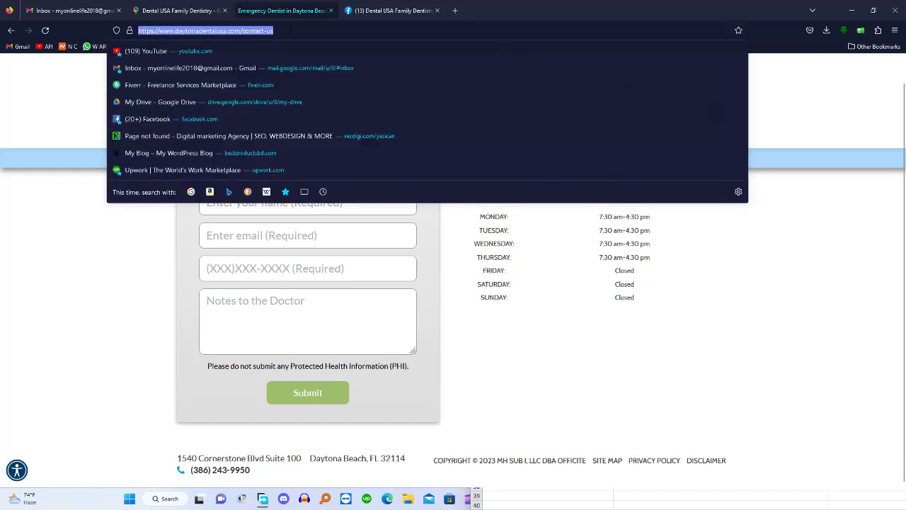
left_click(85, 265)
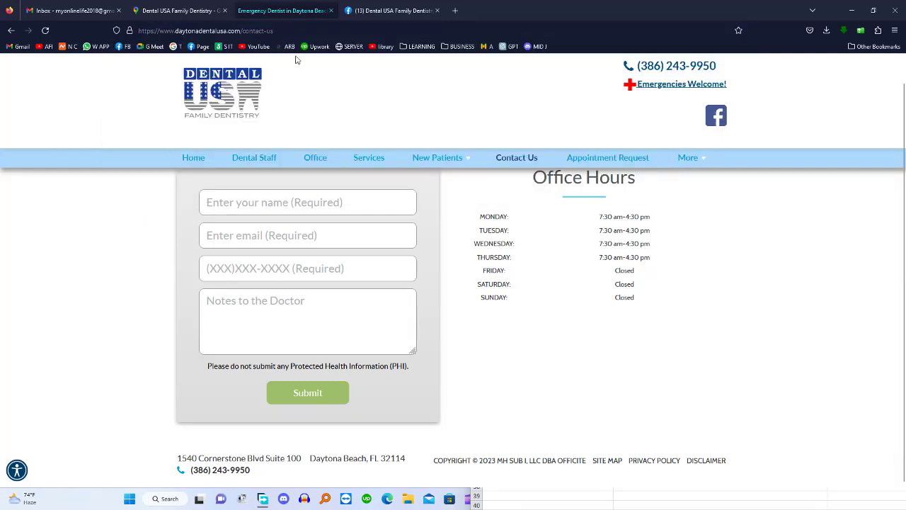
left_click(264, 207)
left_click(240, 237)
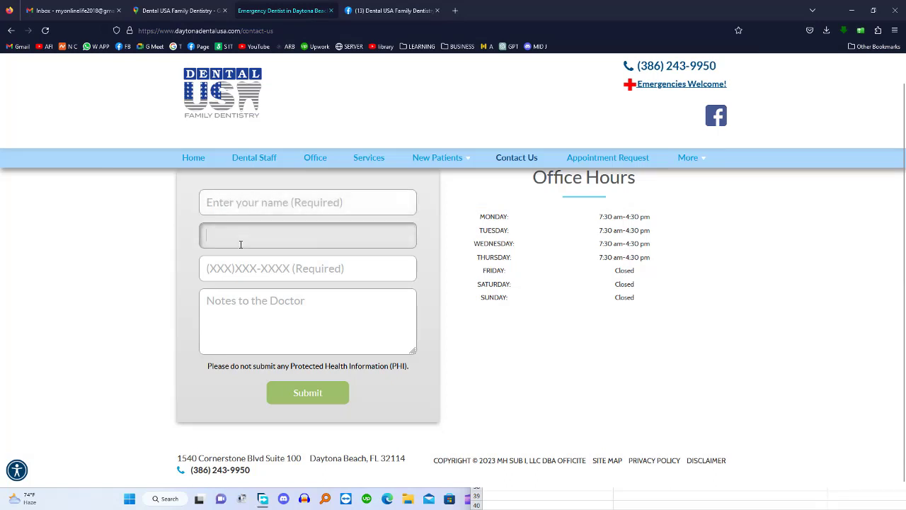
left_click(241, 268)
left_click(262, 300)
left_click(267, 213)
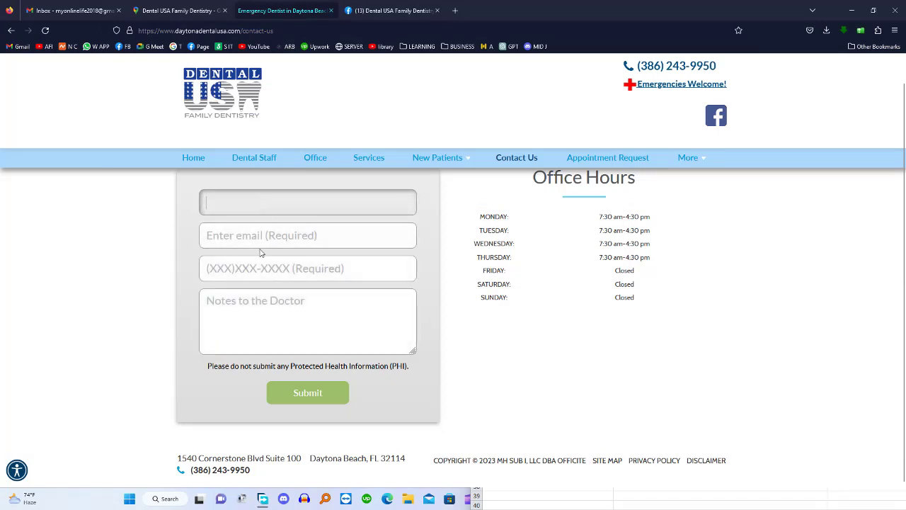
left_click(259, 276)
left_click(487, 341)
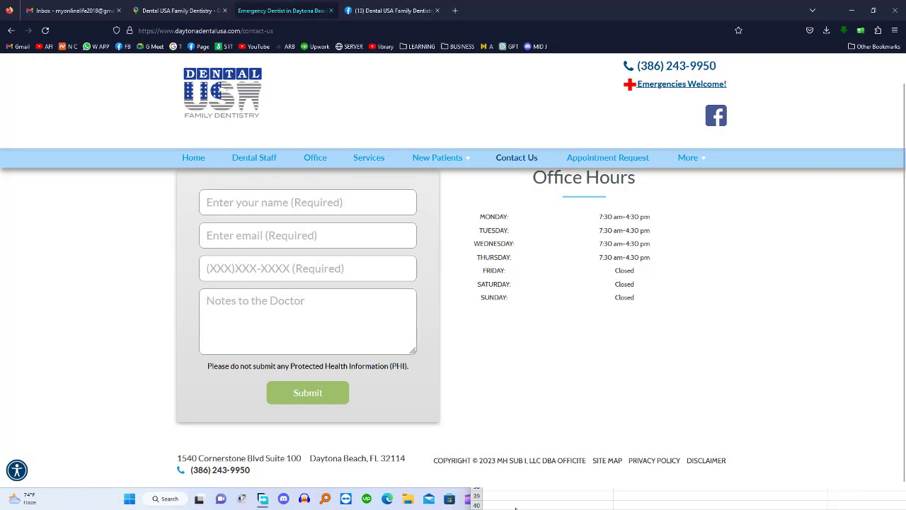
left_click(515, 508)
left_click_drag(620, 166, 485, 104)
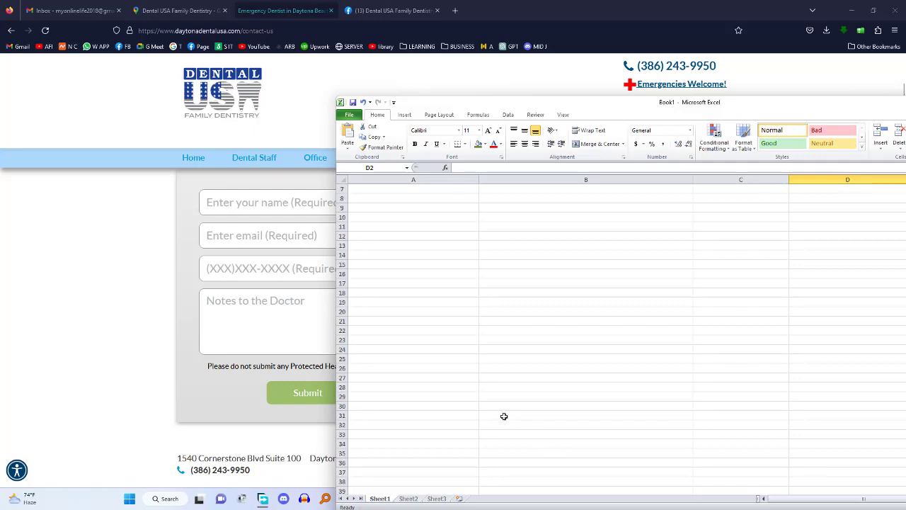
scroll(506, 418, "down", 10)
left_click_drag(551, 108, 477, 51)
mouse_move(714, 448)
left_mouse_down()
mouse_move(687, 447)
mouse_move(767, 445)
mouse_move(701, 448)
left_mouse_up()
scroll(470, 269, "up", 7)
scroll(470, 269, "up", 9)
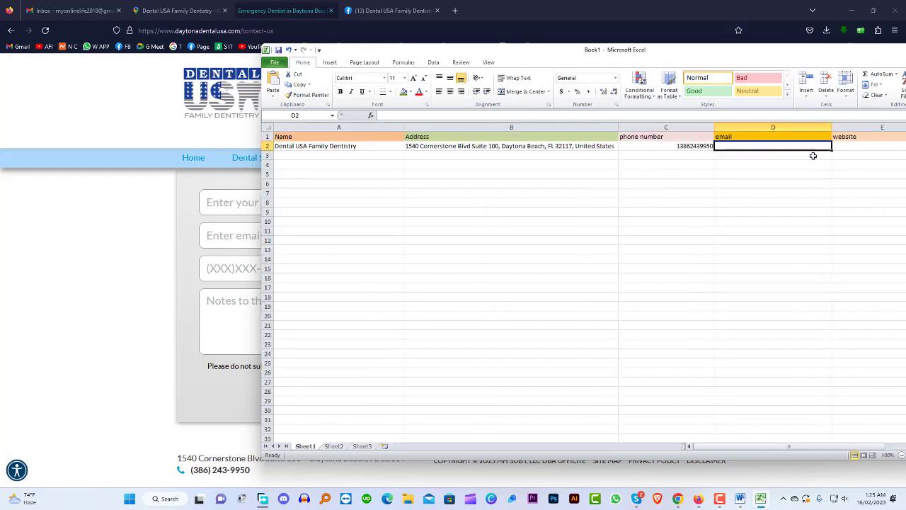
double_click(853, 147)
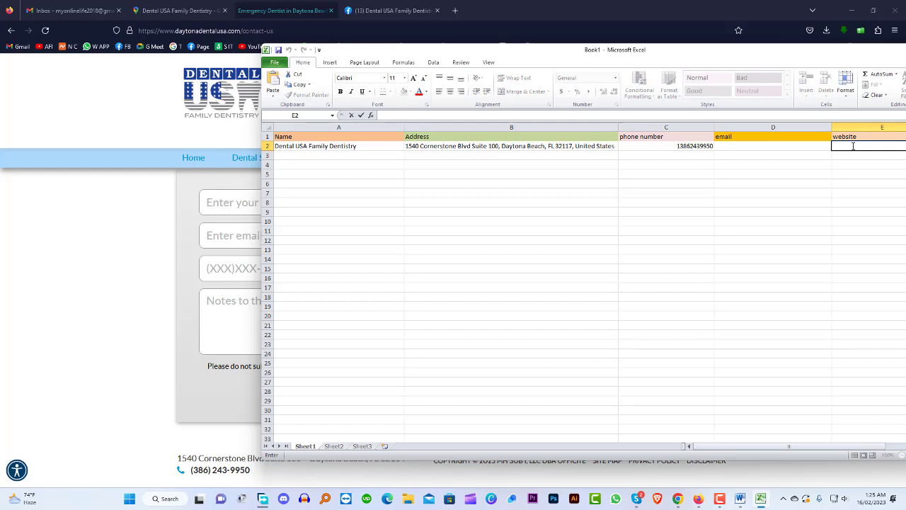
double_click(765, 149)
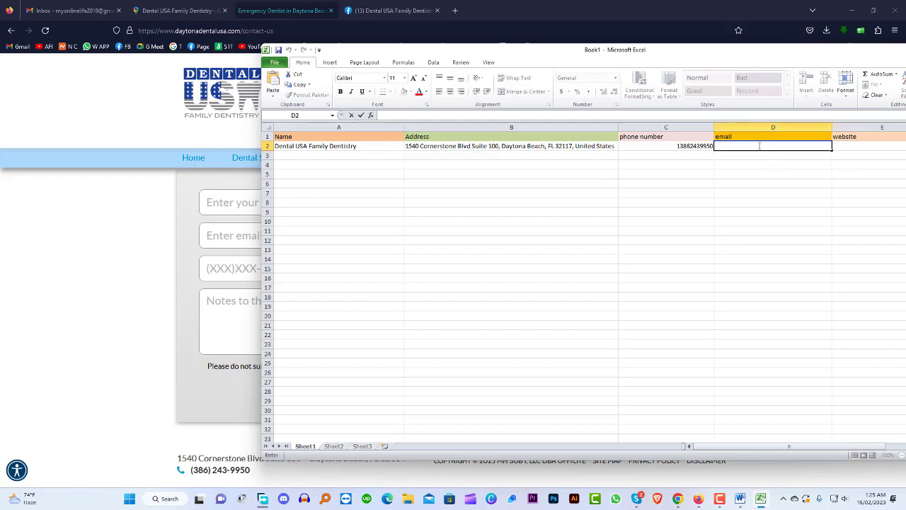
key("ctrl+v")
left_click(754, 184)
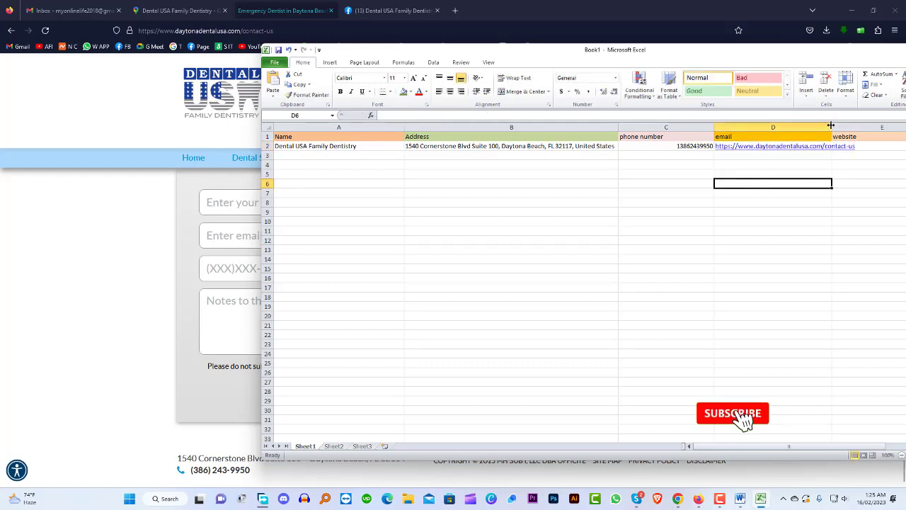
Autofit column D, paste the same address into website cell E2, and maximize Excel
double_click(830, 125)
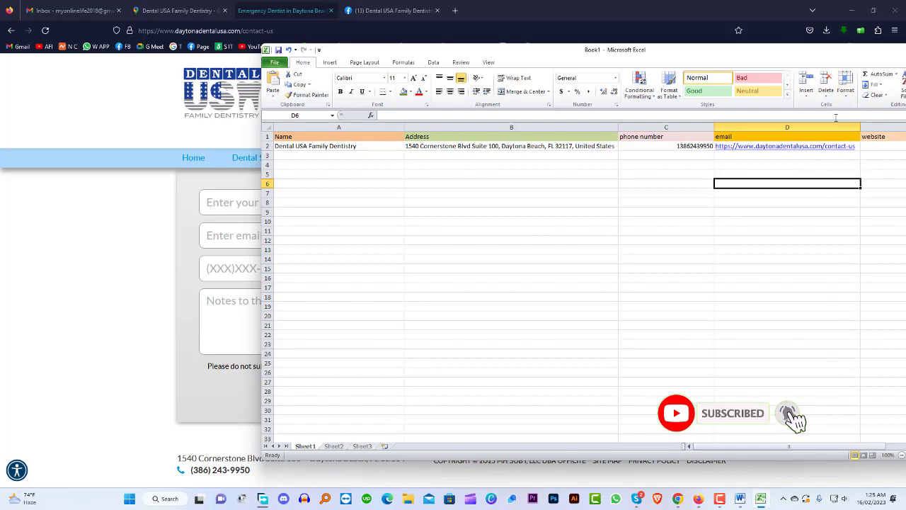
left_click_drag(778, 58, 508, 82)
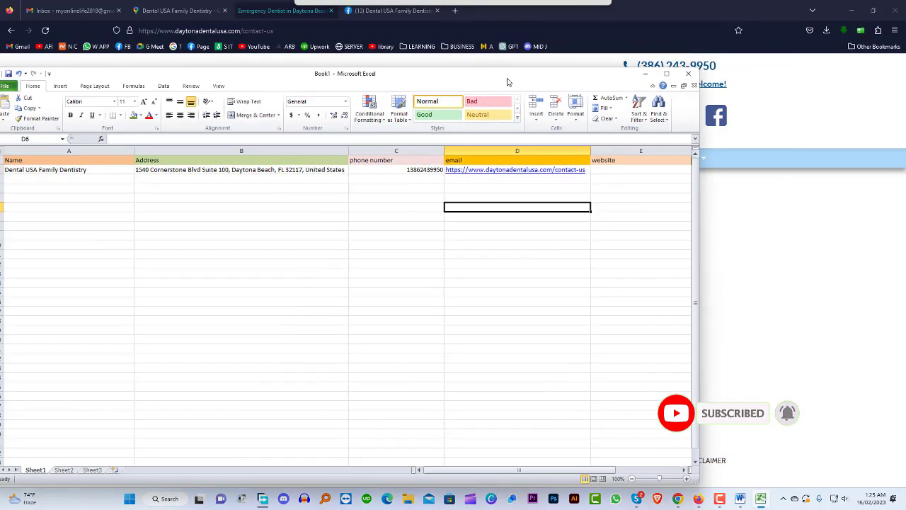
left_click(619, 172)
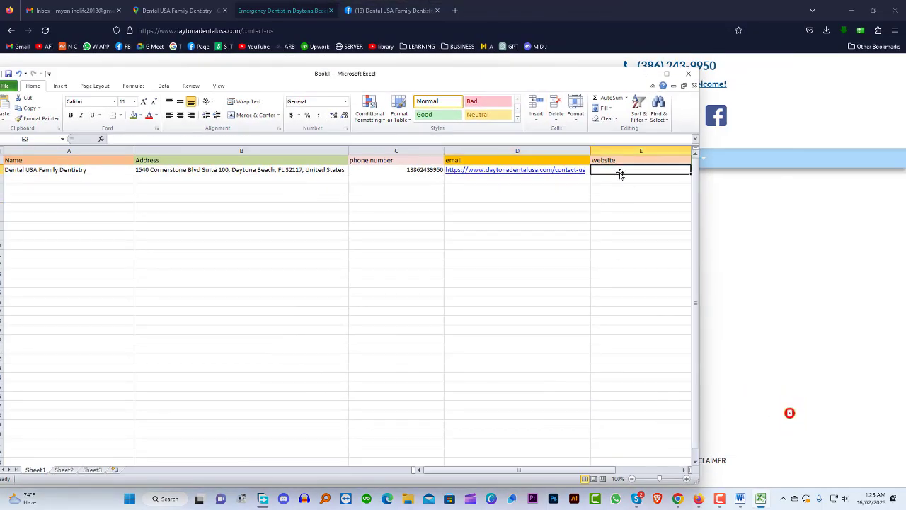
key("ctrl+v")
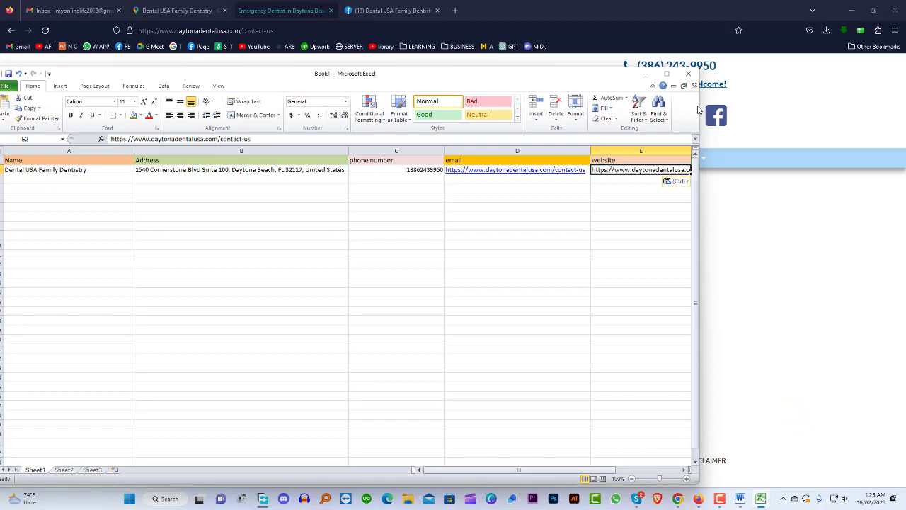
left_click(666, 73)
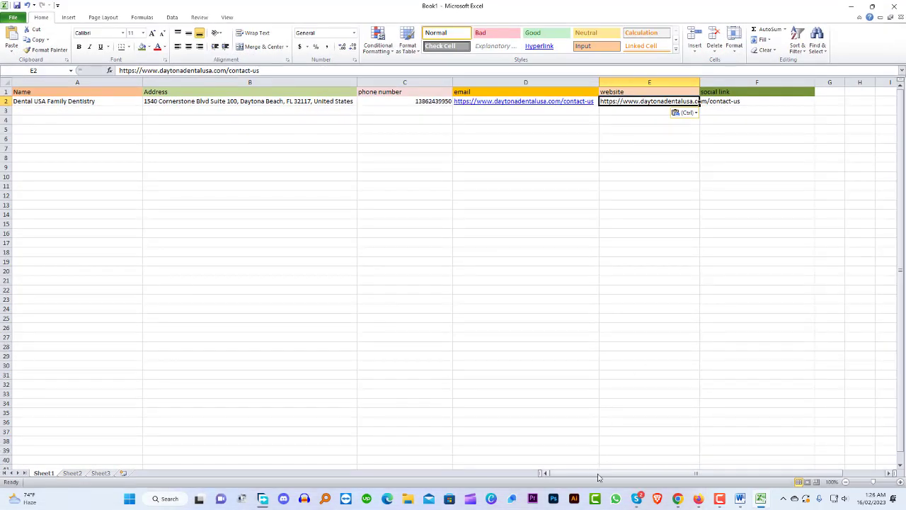
left_click_drag(598, 473, 667, 471)
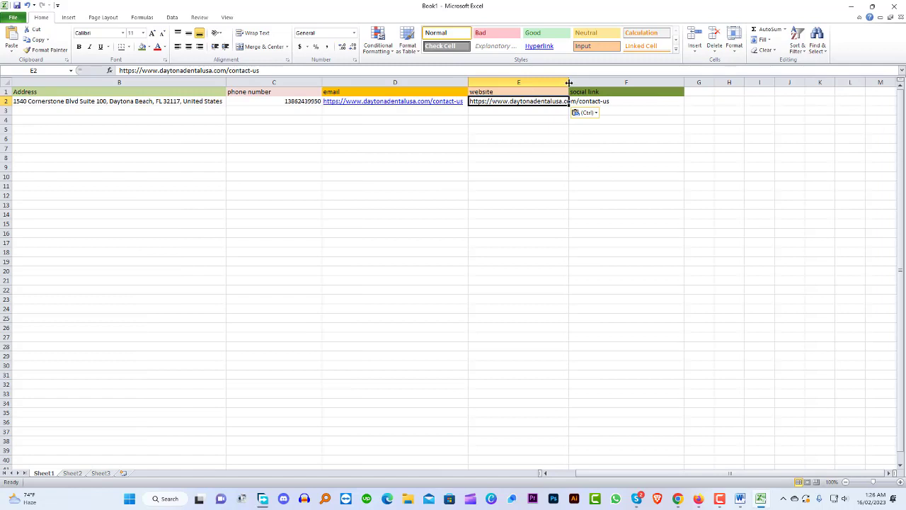
mouse_move(568, 82)
left_mouse_down()
mouse_move(592, 83)
mouse_move(582, 83)
left_mouse_up()
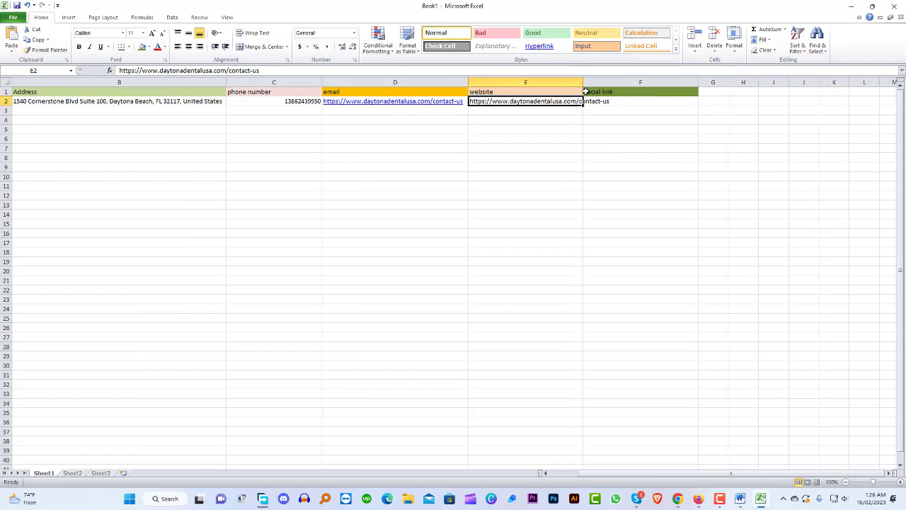
left_click(627, 102)
double_click(626, 102)
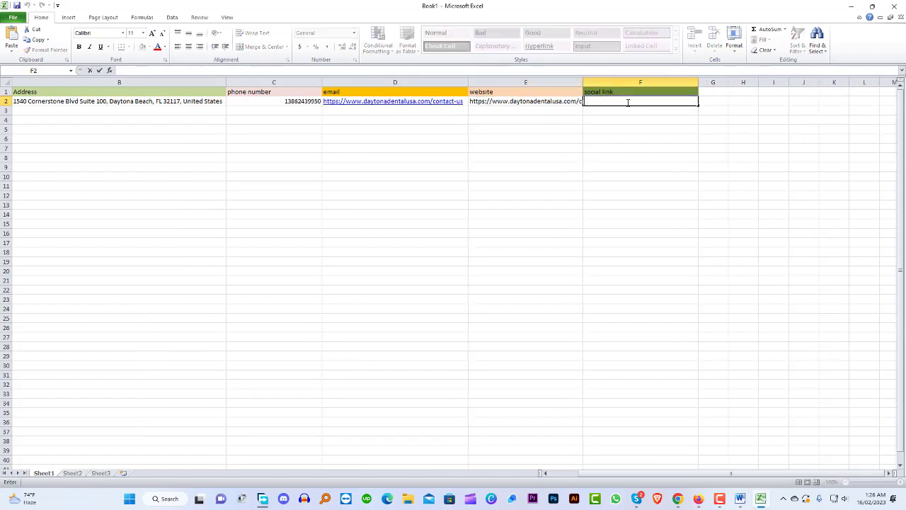
left_click(561, 100)
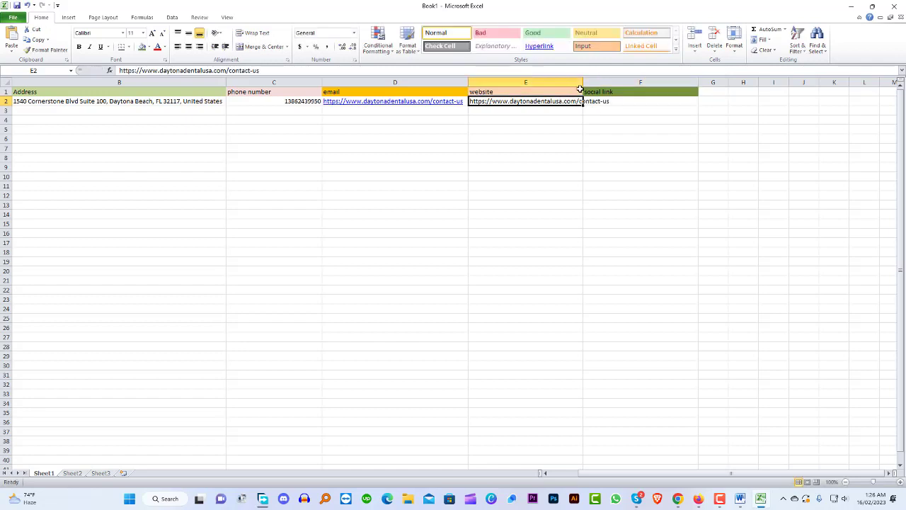
left_click_drag(582, 82, 622, 82)
double_click(617, 101)
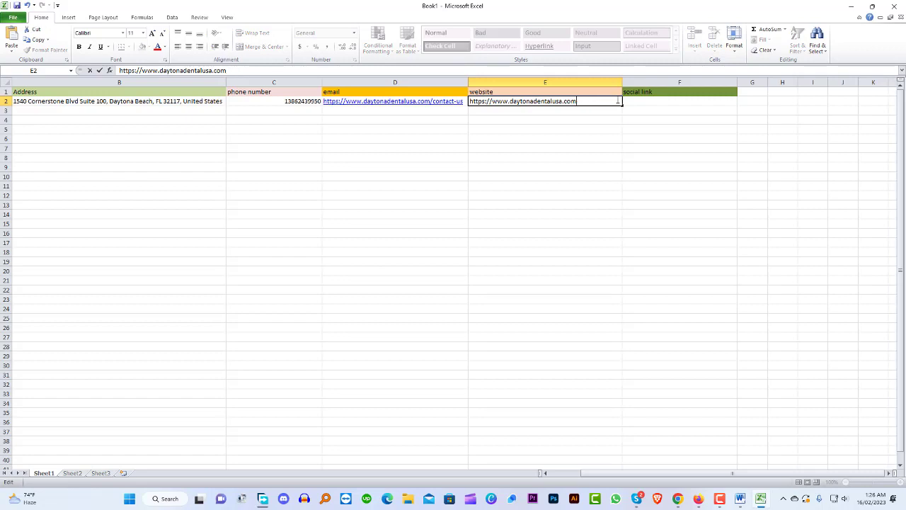
left_click(647, 102)
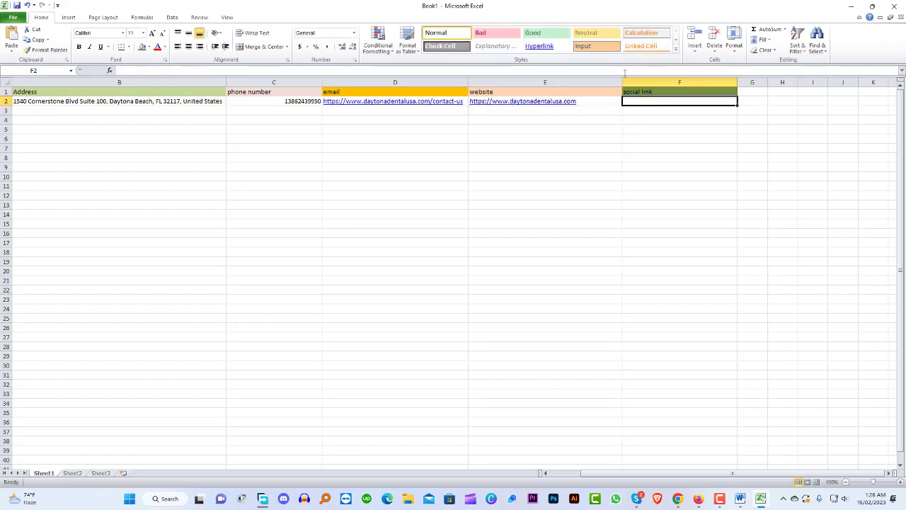
Narrow the website column E and widen the social link column F
left_click_drag(620, 80, 588, 80)
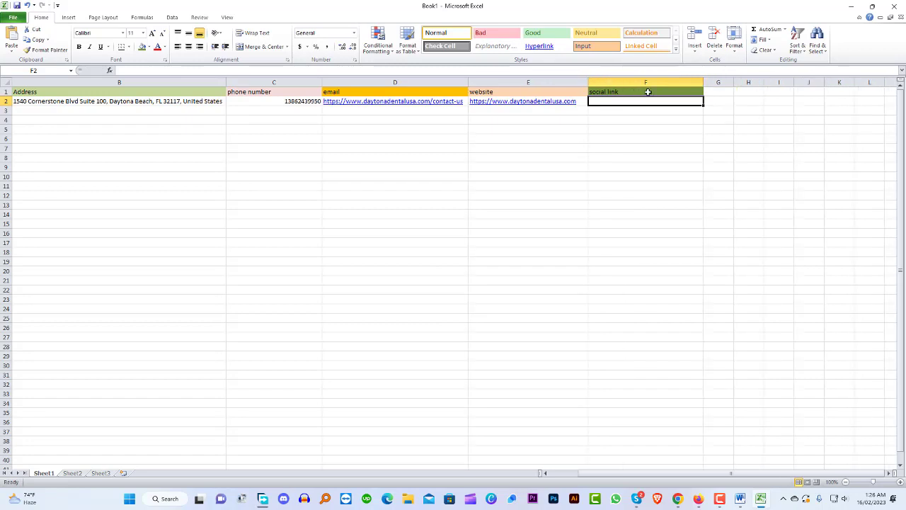
left_click_drag(701, 79, 745, 81)
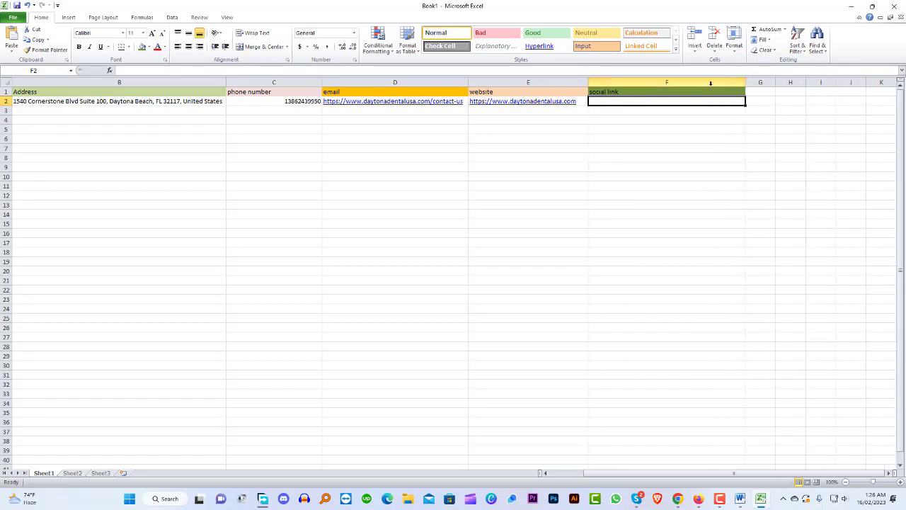
double_click(659, 99)
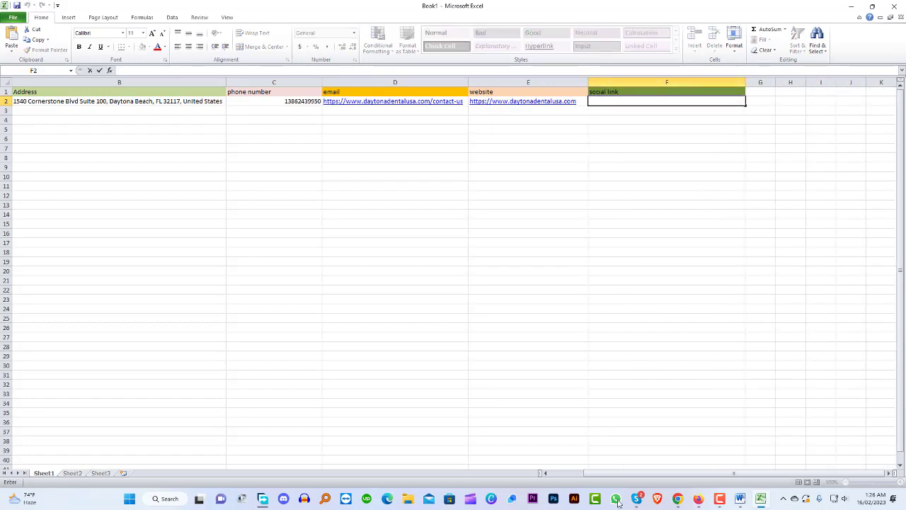
left_click(698, 498)
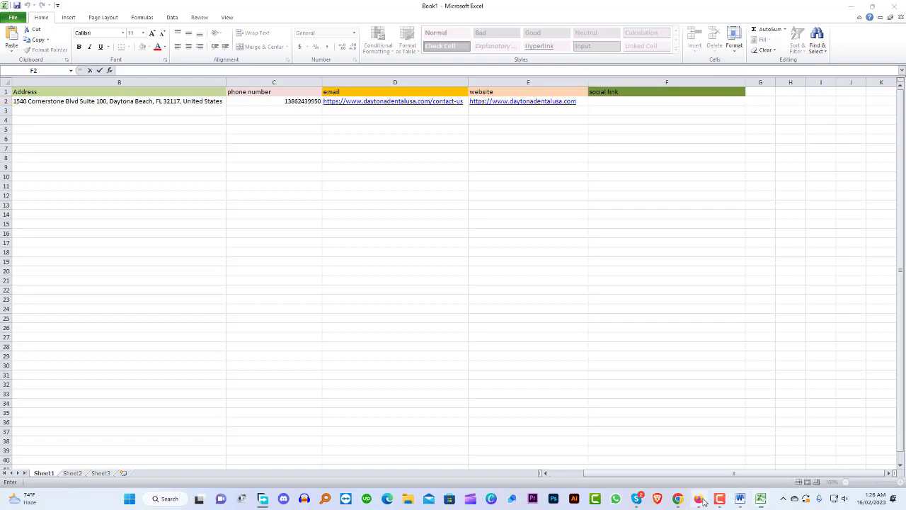
Copy the Dental USA Family Dentistry Facebook page address from the browser's address bar
left_click(394, 10)
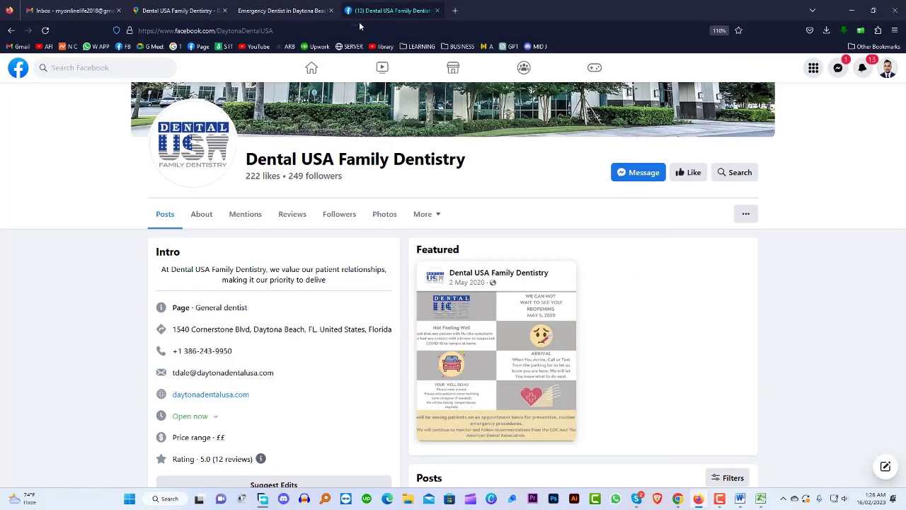
left_click(343, 30)
key("ctrl+c")
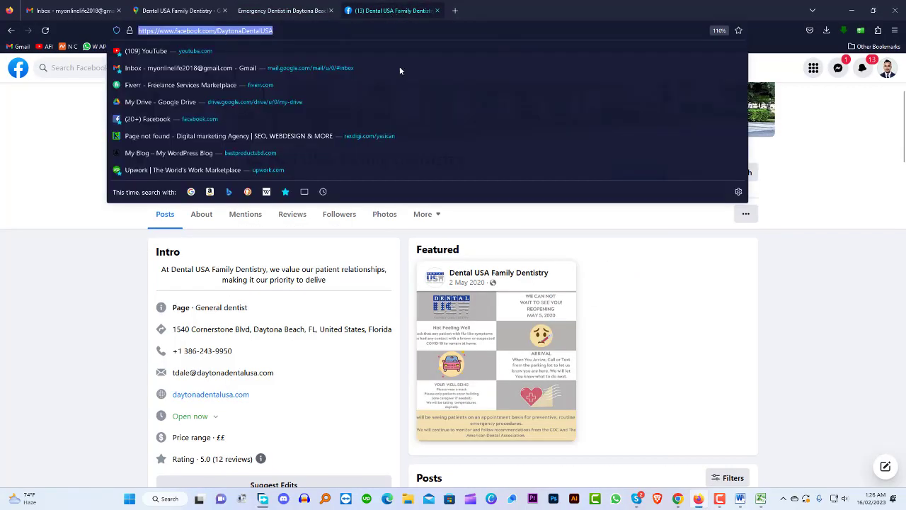
left_click(842, 352)
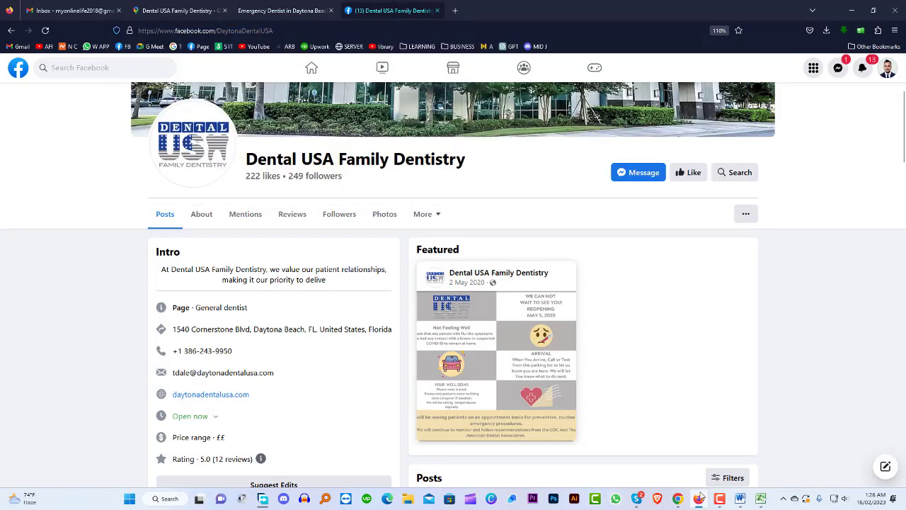
left_click(760, 498)
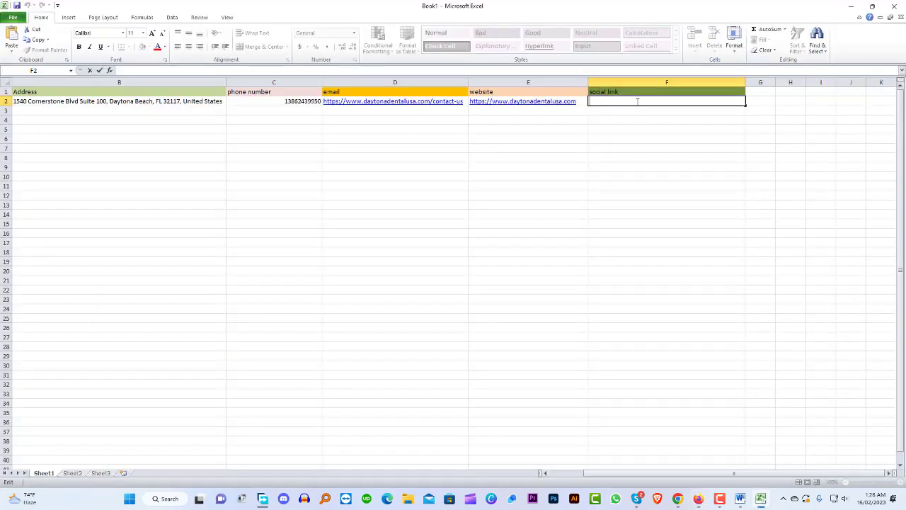
key("ctrl+v")
left_click(642, 177)
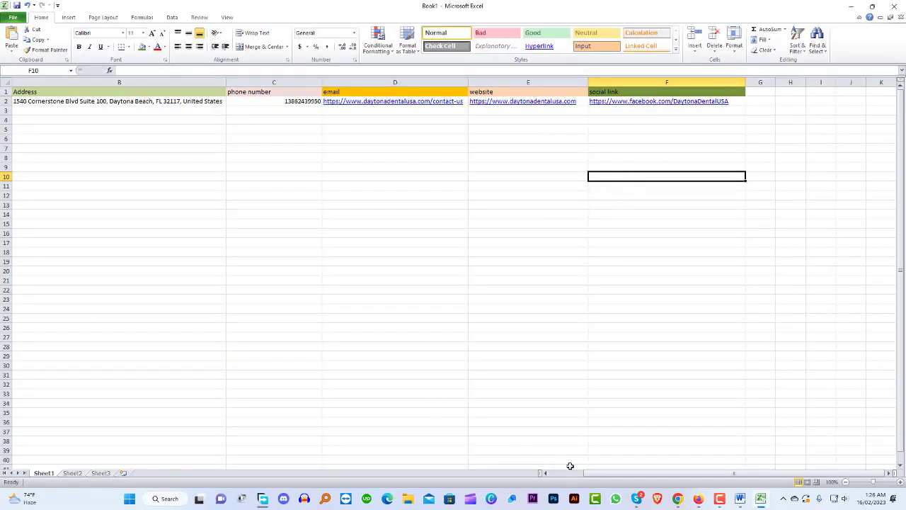
left_click_drag(613, 473, 598, 473)
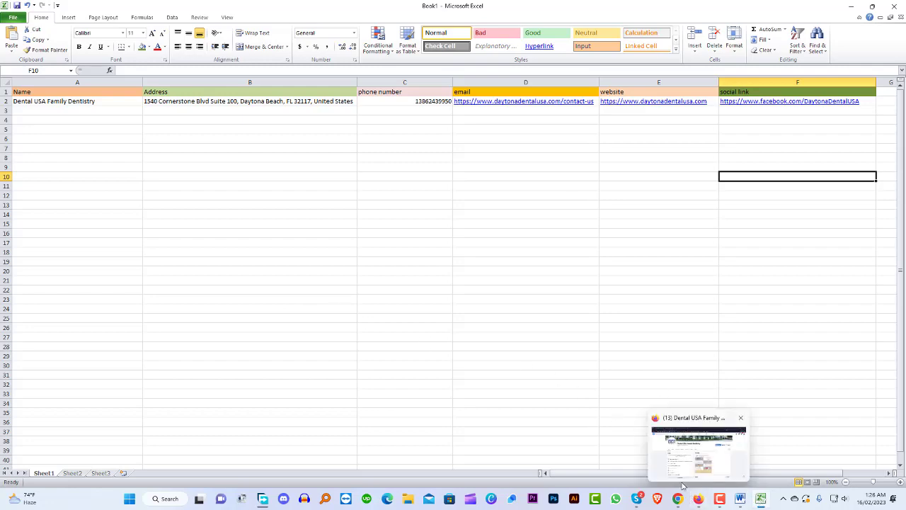
left_click(699, 499)
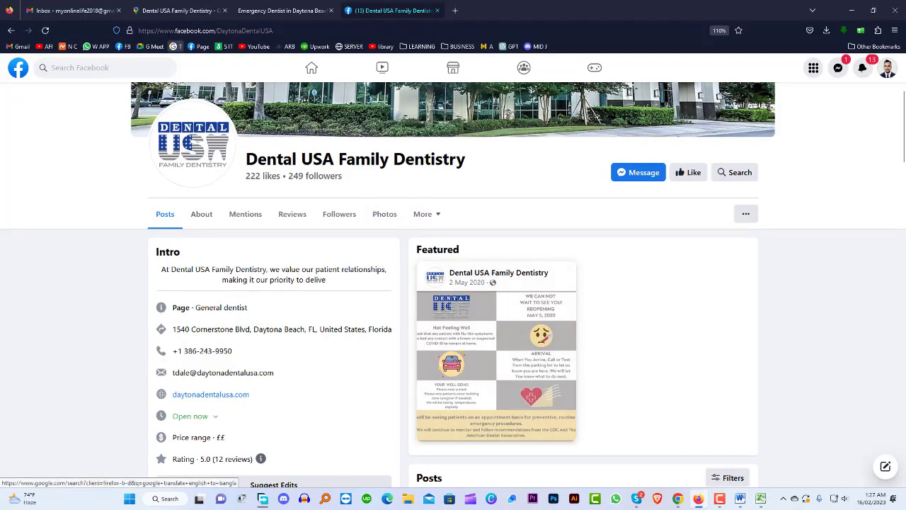
Open Penn Dental Medicine from the Maps dentist results and select its title
left_click(164, 8)
scroll(67, 244, "down", 1)
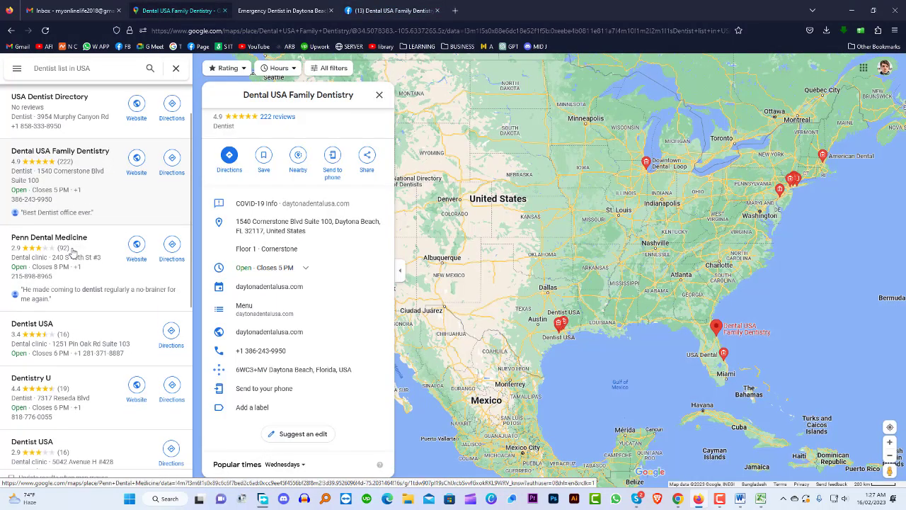
left_click(63, 243)
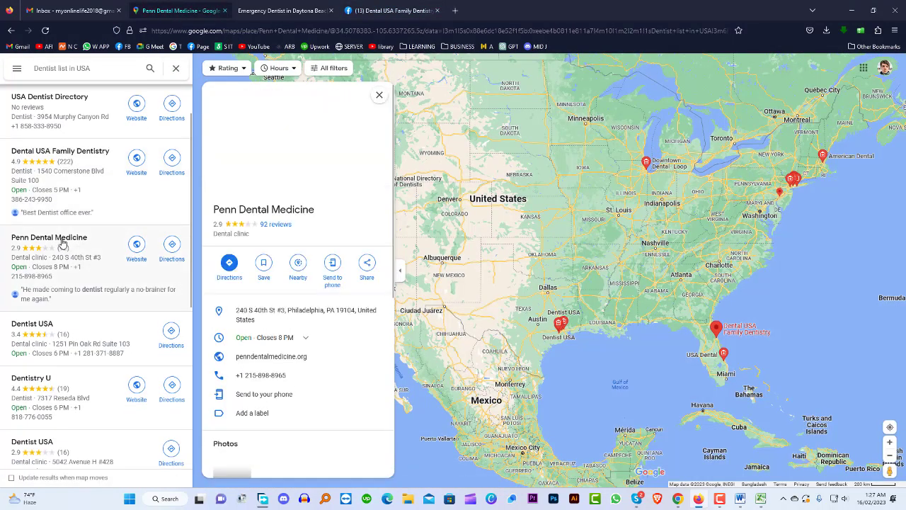
left_click_drag(317, 211, 213, 211)
key("ctrl+c")
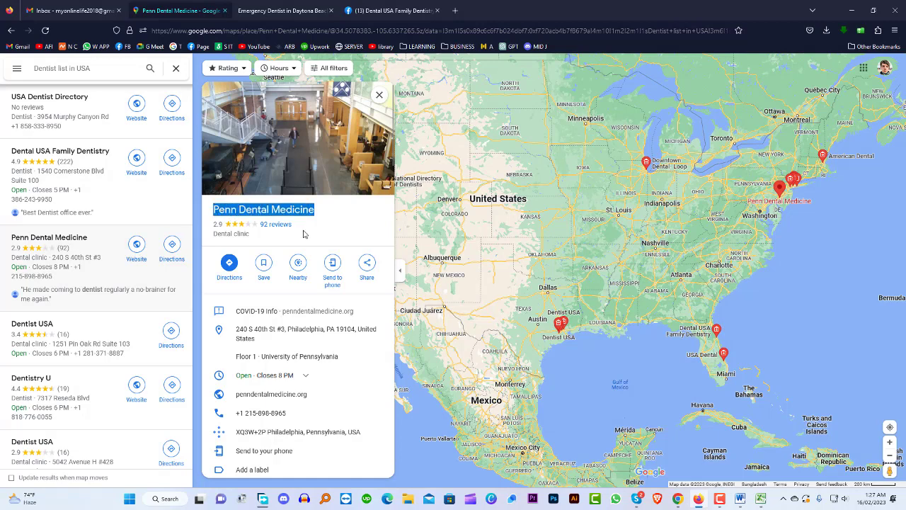
Enter the name Penn Dental Medicine in cell A3
left_click(760, 498)
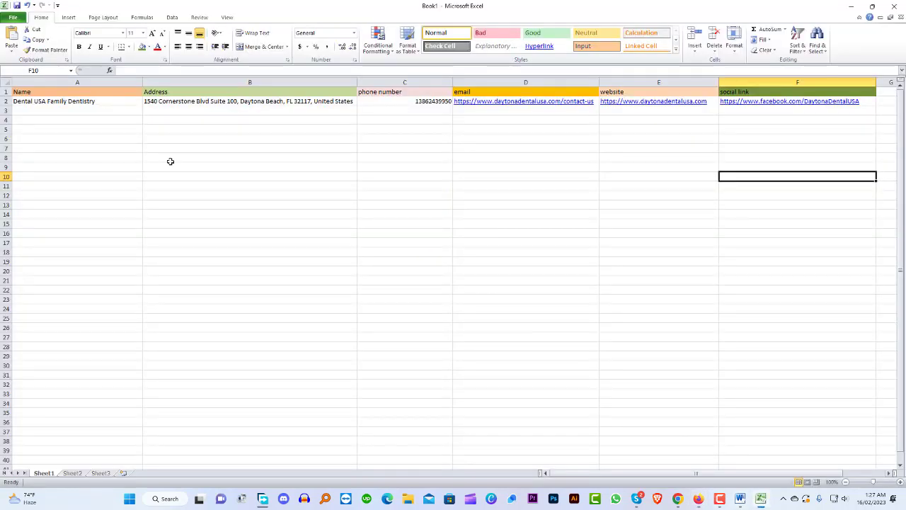
double_click(76, 110)
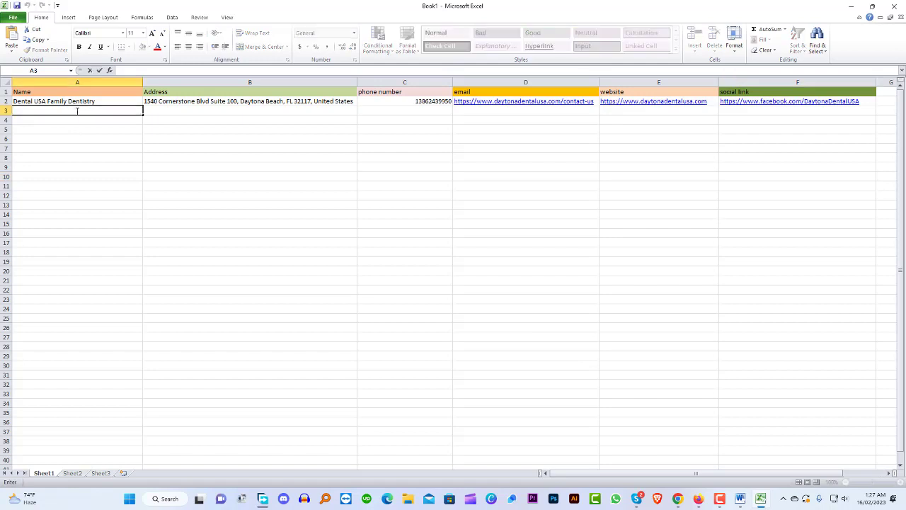
key("ctrl+v")
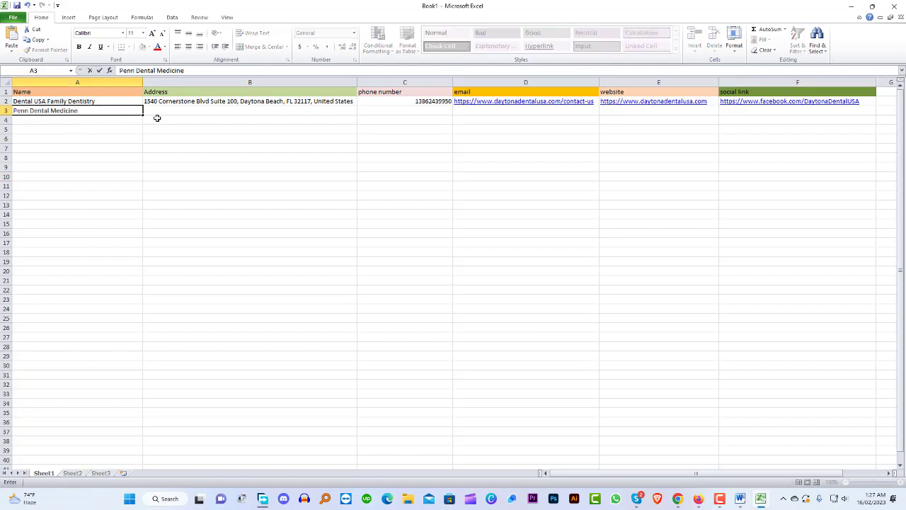
left_click(181, 112)
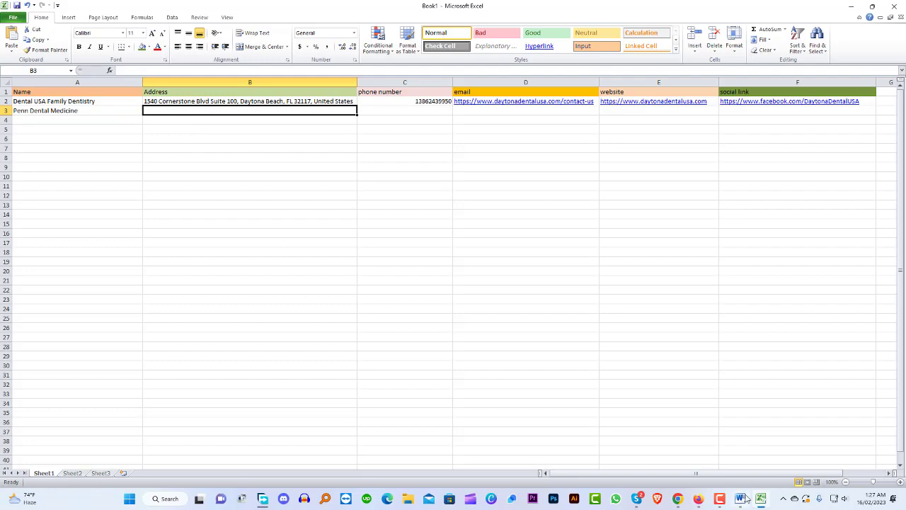
Copy Penn Dental Medicine's Philadelphia address from Maps into cell B3
mouse_move(762, 499)
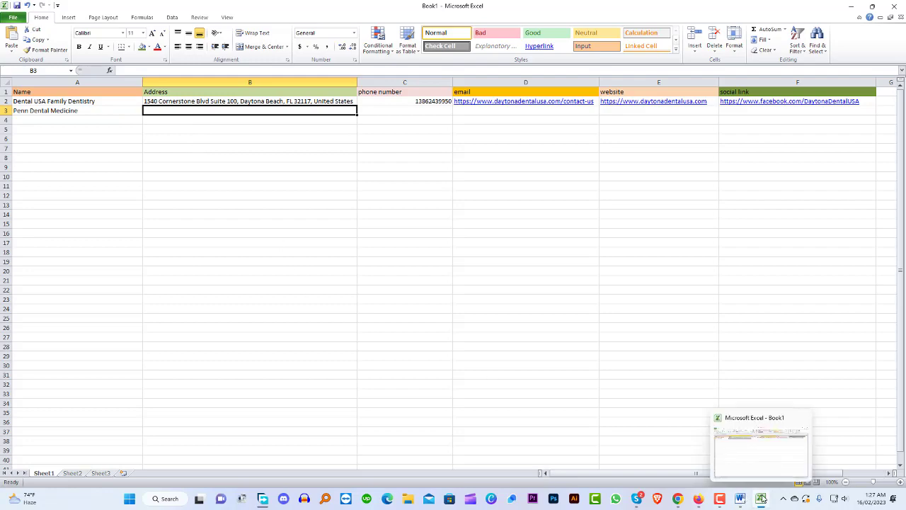
left_click(697, 499)
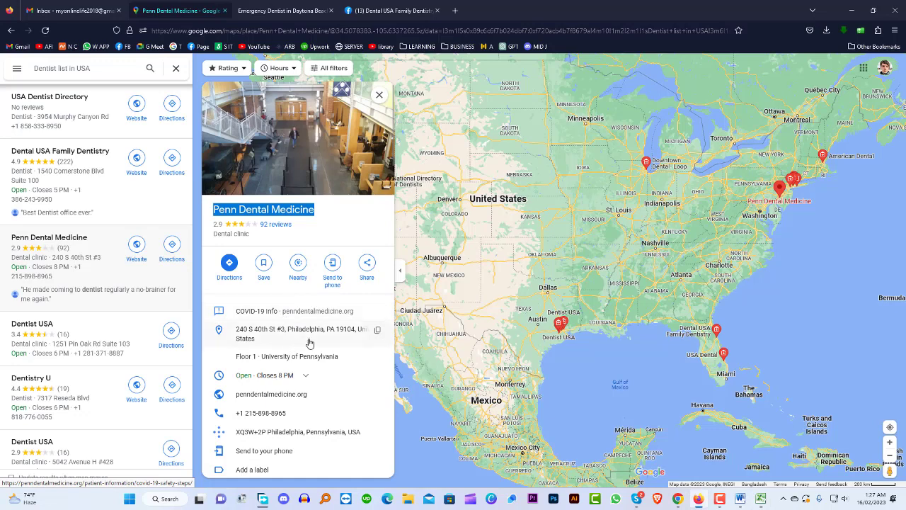
left_click(375, 330)
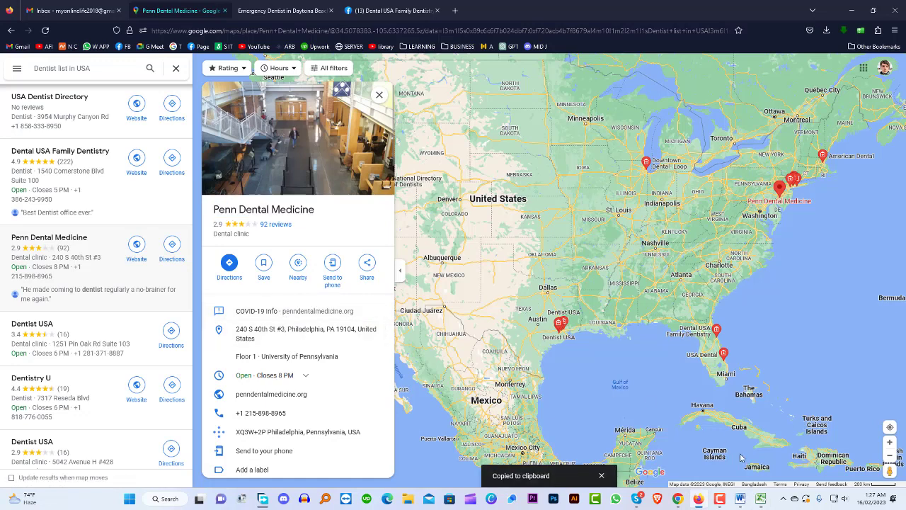
left_click(762, 498)
double_click(187, 111)
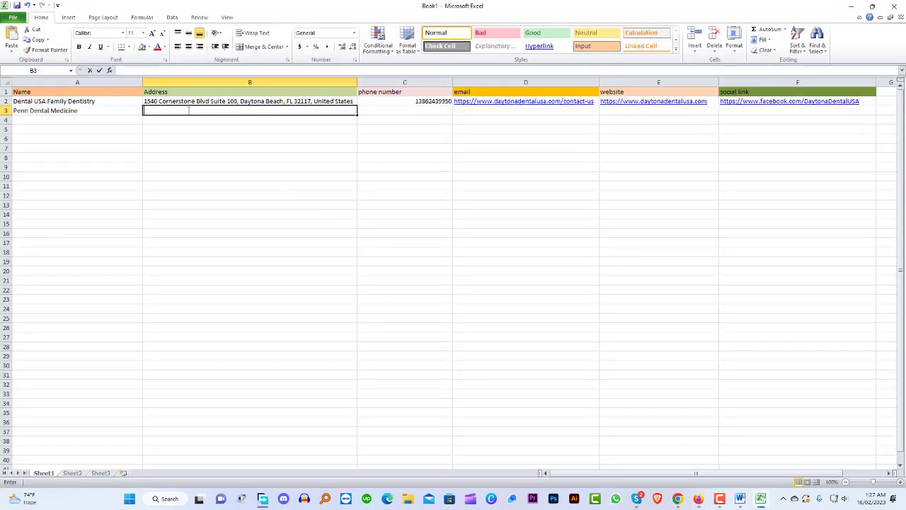
key("ctrl+v")
double_click(390, 110)
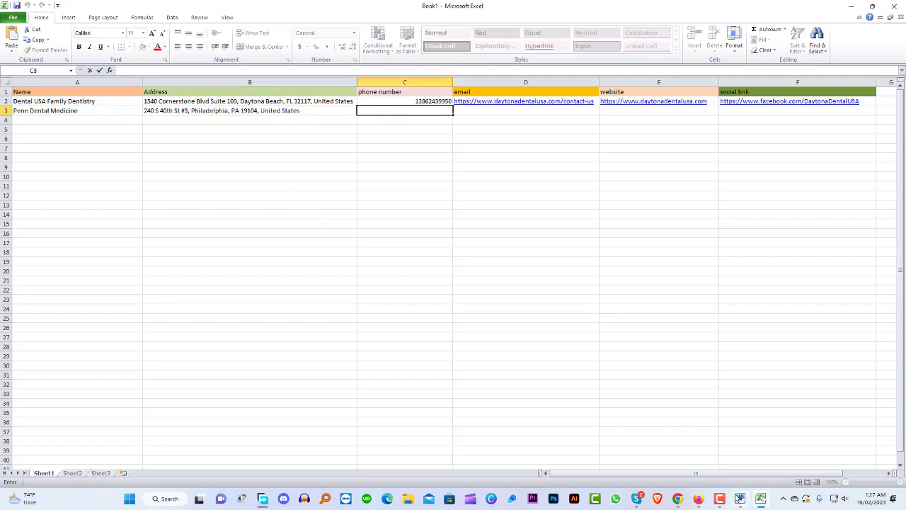
left_click(698, 498)
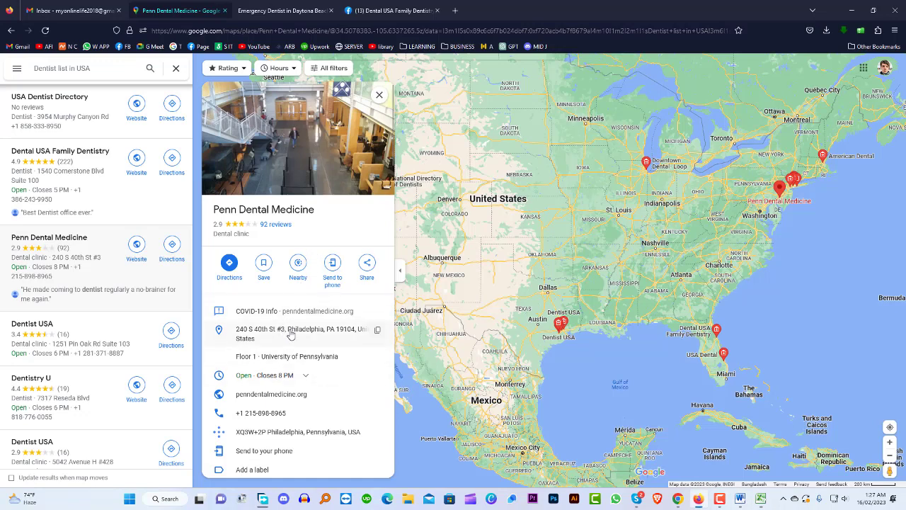
scroll(284, 327, "down", 1)
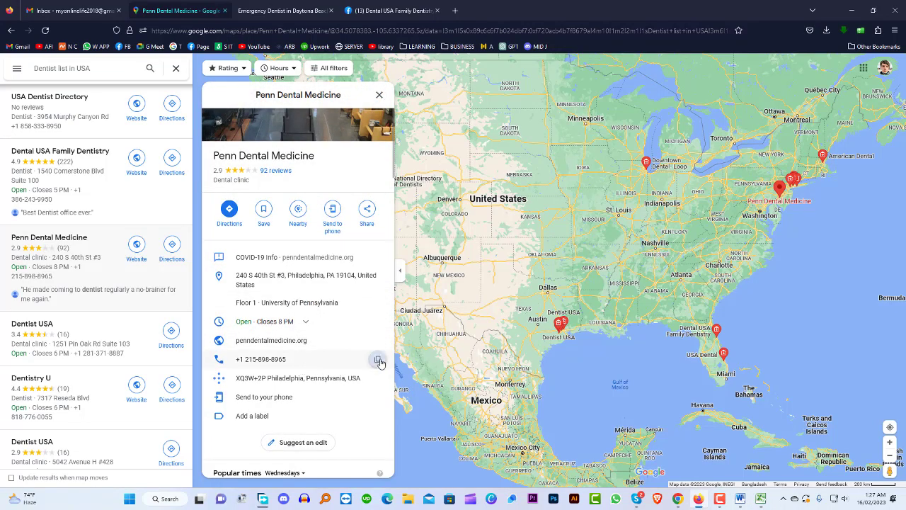
left_click(379, 361)
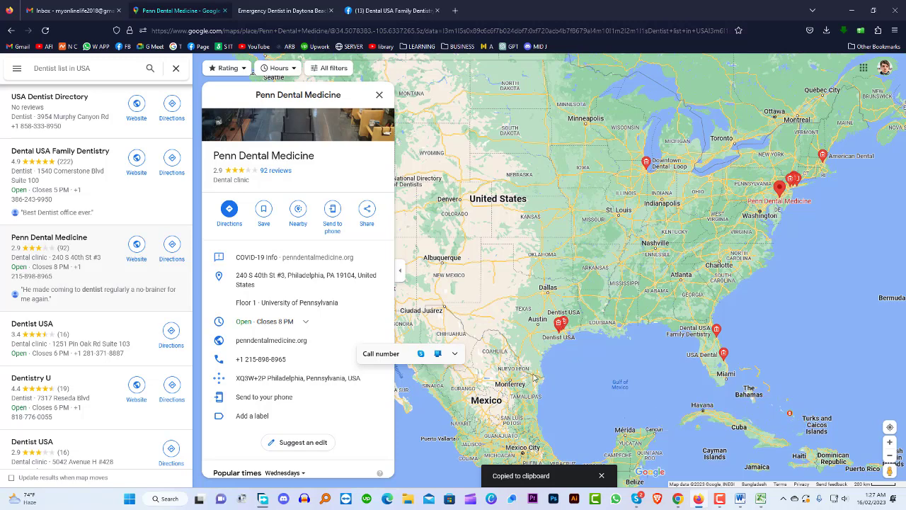
left_click(760, 498)
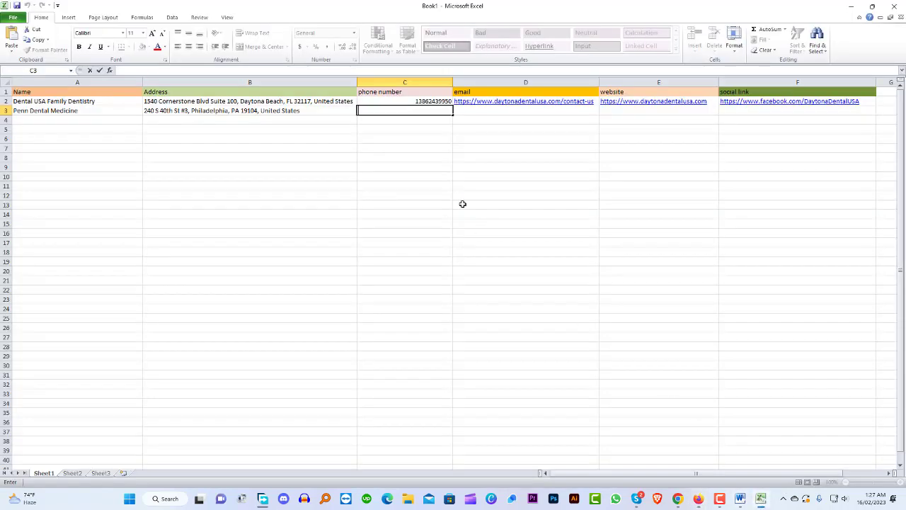
key("ctrl+v")
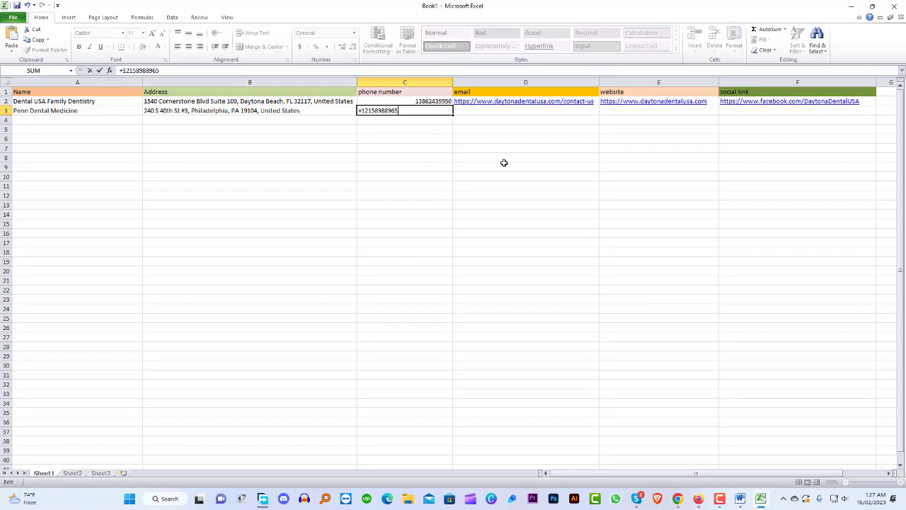
left_click(504, 163)
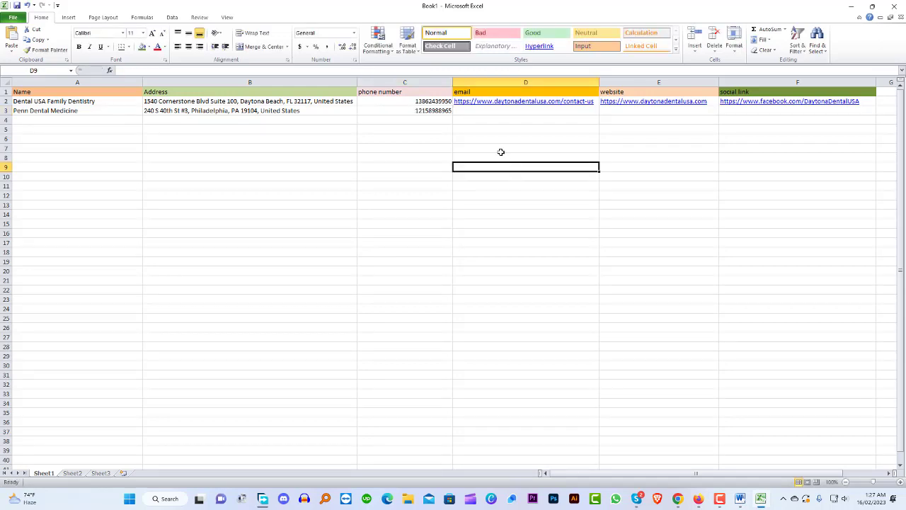
left_click(698, 499)
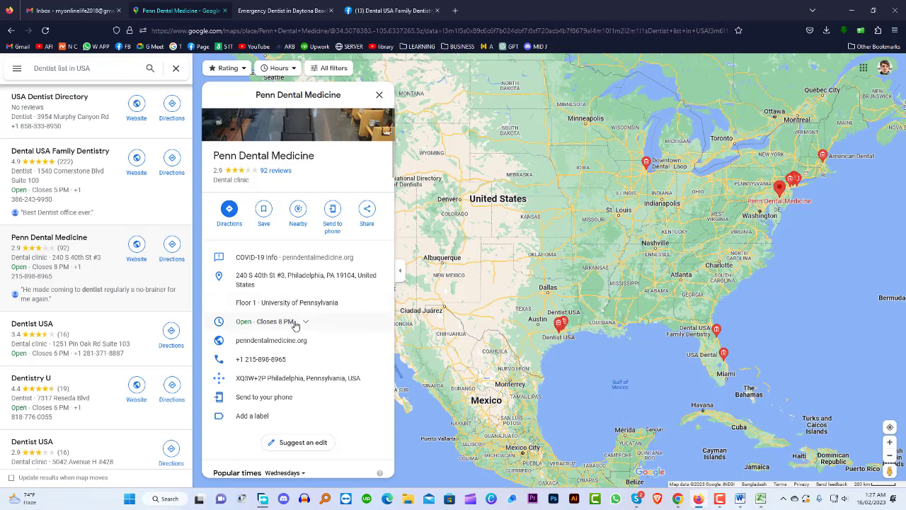
scroll(293, 325, "down", 3)
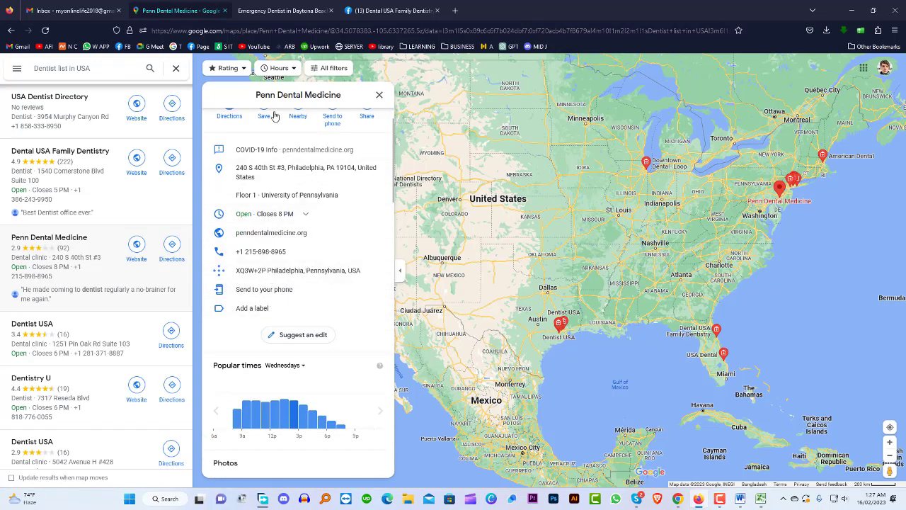
scroll(304, 218, "up", 3)
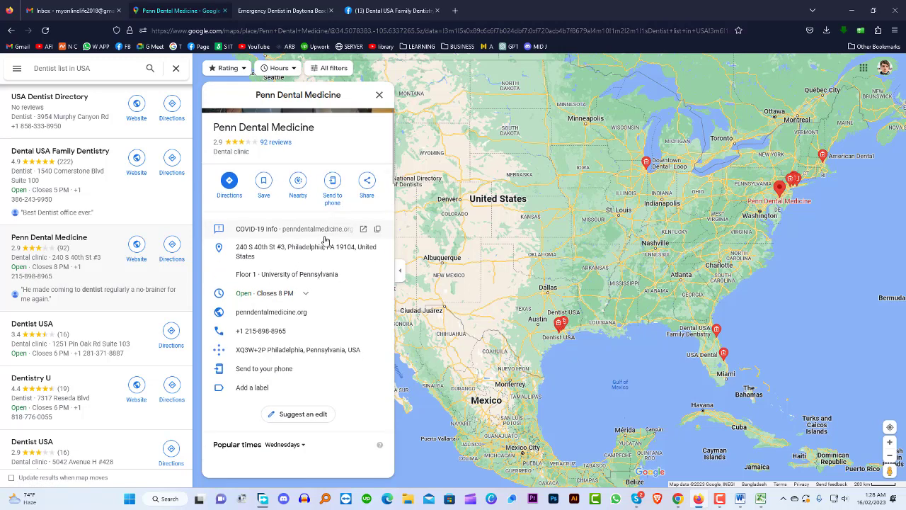
scroll(324, 235, "down", 3)
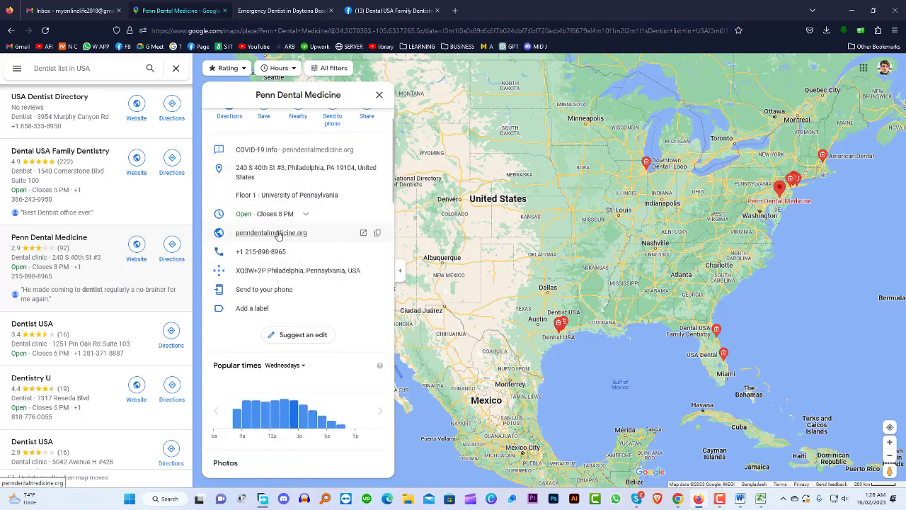
left_click(363, 232)
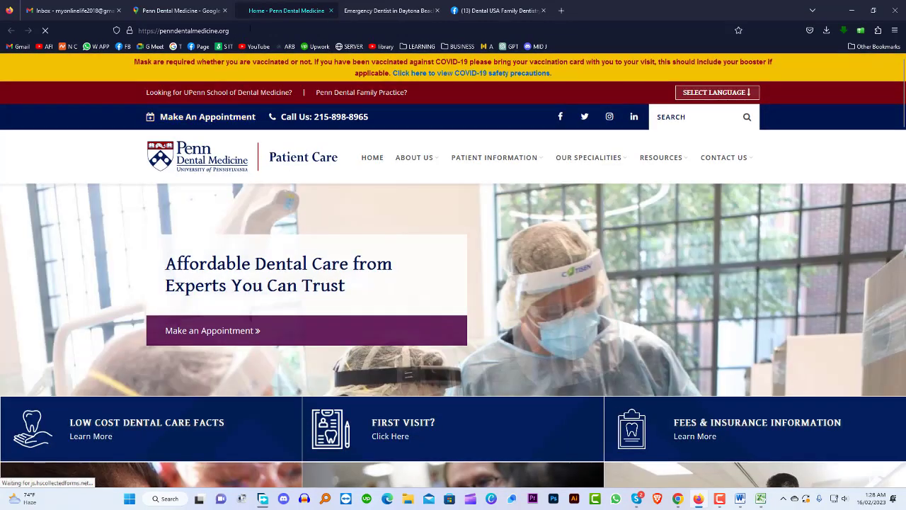
key("ctrl+l")
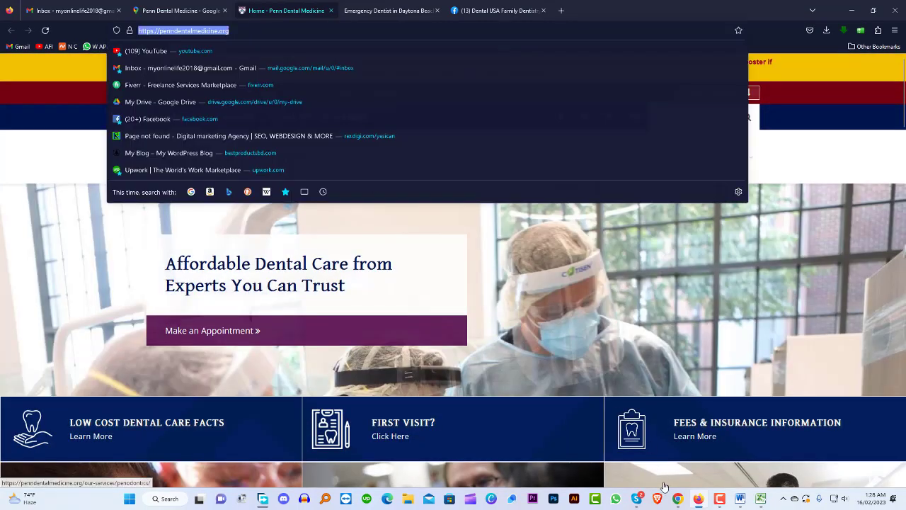
left_click(760, 499)
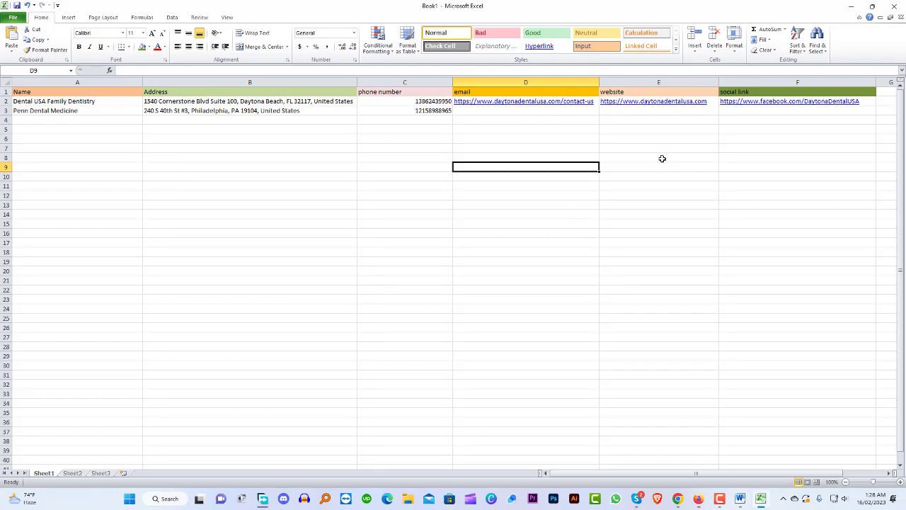
left_click(643, 114)
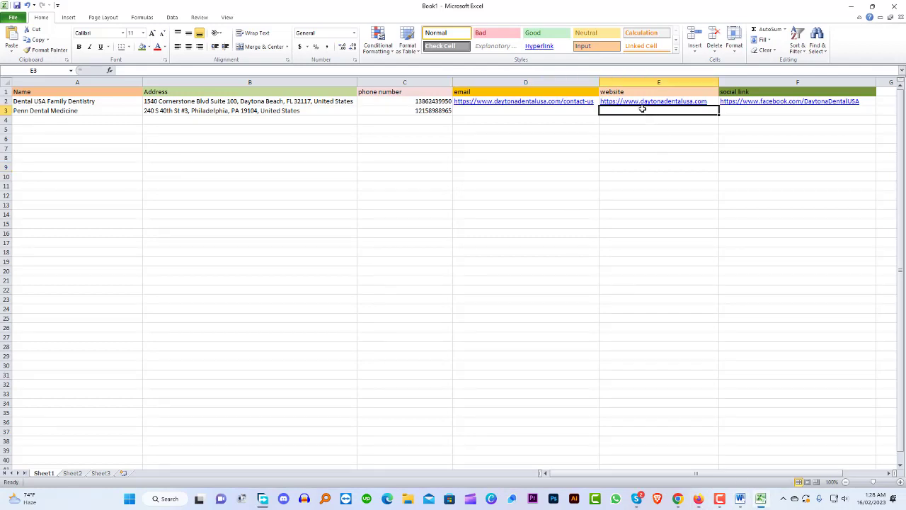
double_click(643, 109)
key("ctrl+v")
left_click(622, 168)
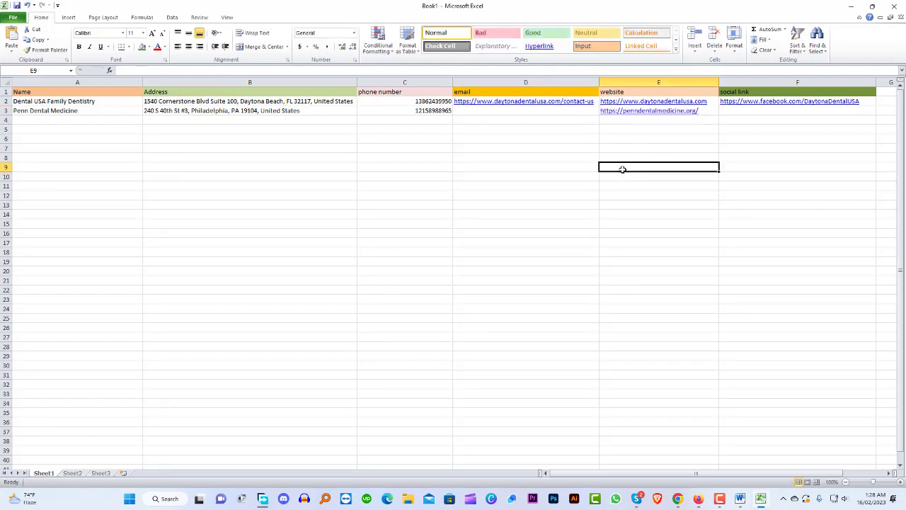
left_click(520, 111)
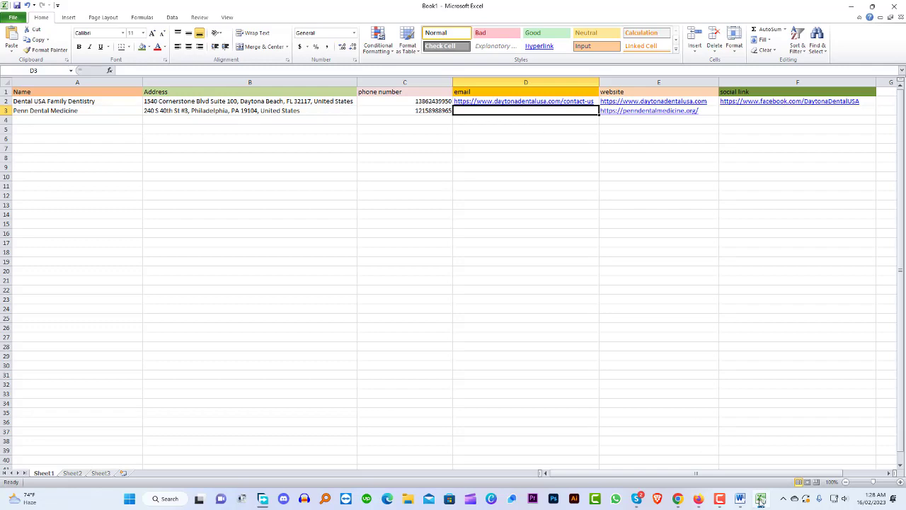
left_click(698, 498)
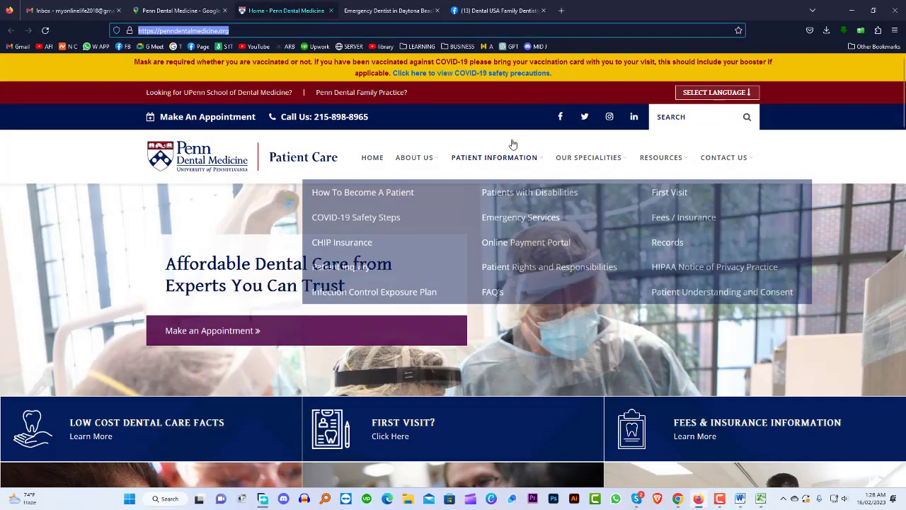
Select the contact email in the Penn Dental Medicine website footer and return to Excel
mouse_move(586, 151)
scroll(586, 151, "down", 20)
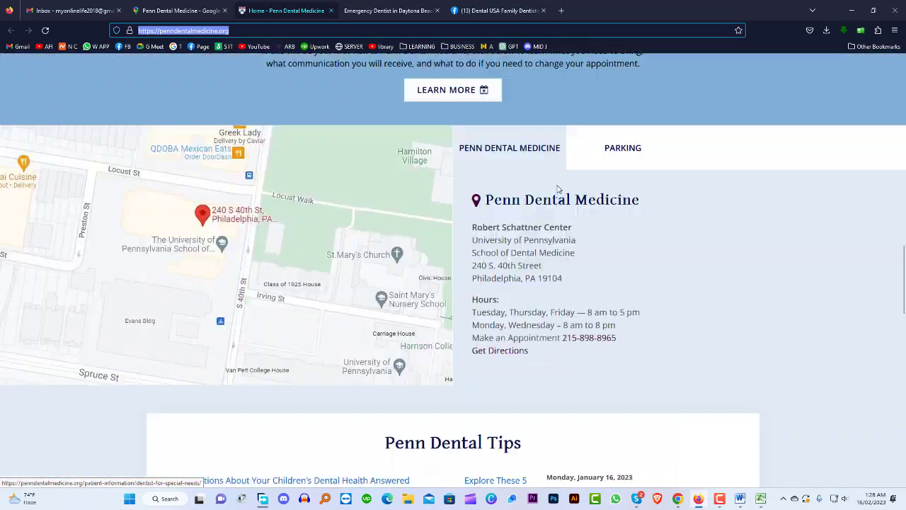
scroll(558, 188, "up", 4)
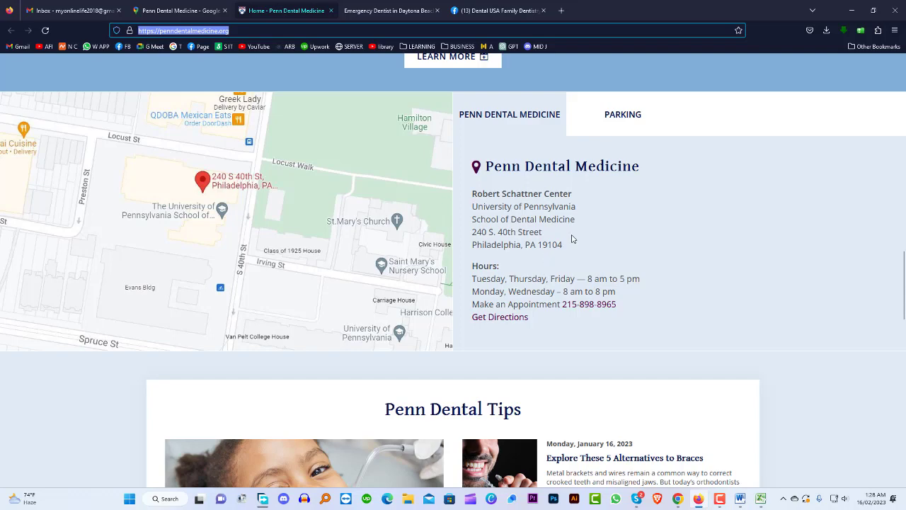
scroll(570, 207, "down", 1)
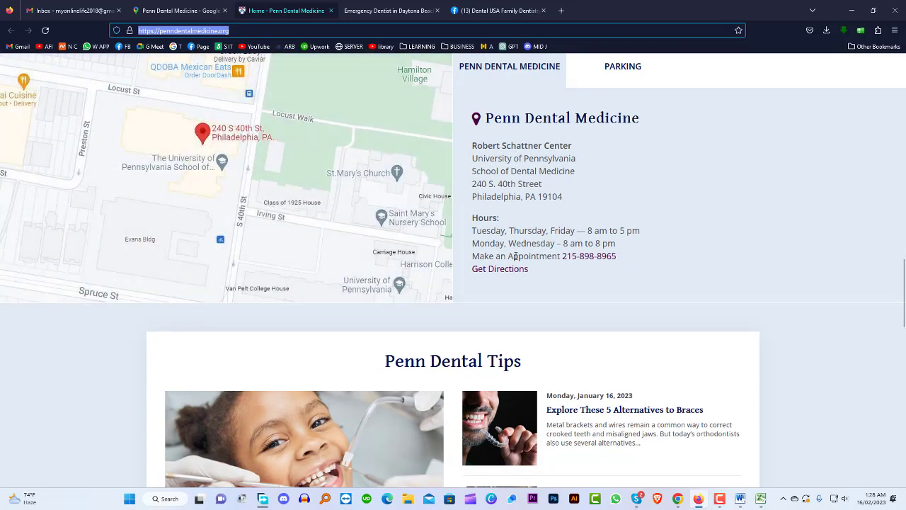
scroll(538, 285, "down", 15)
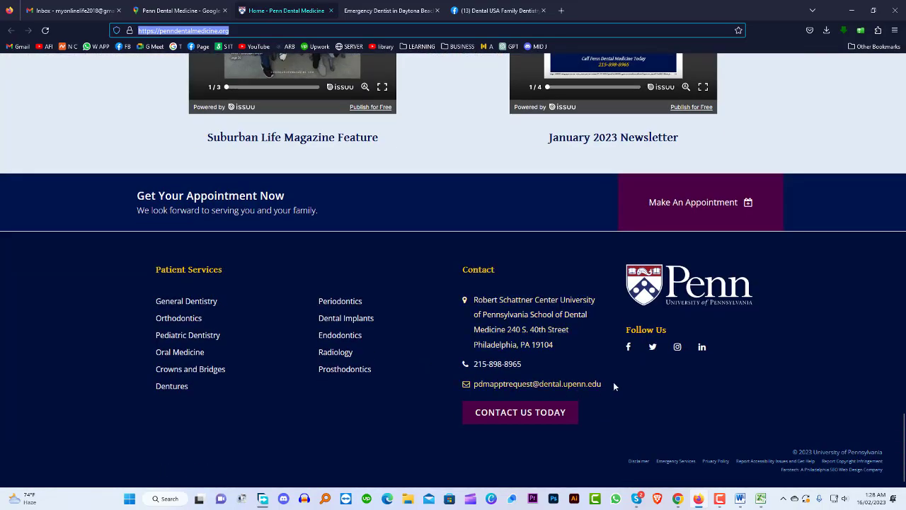
left_click_drag(608, 385, 505, 386)
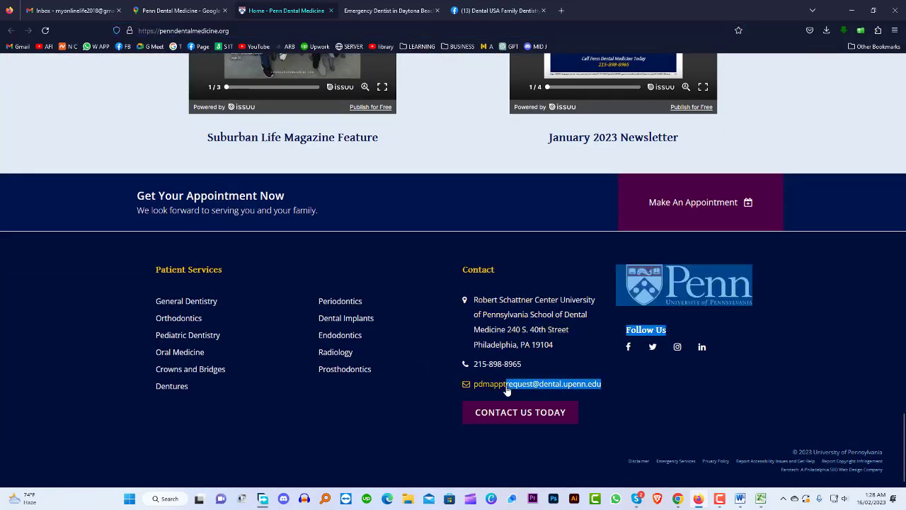
left_click(641, 383)
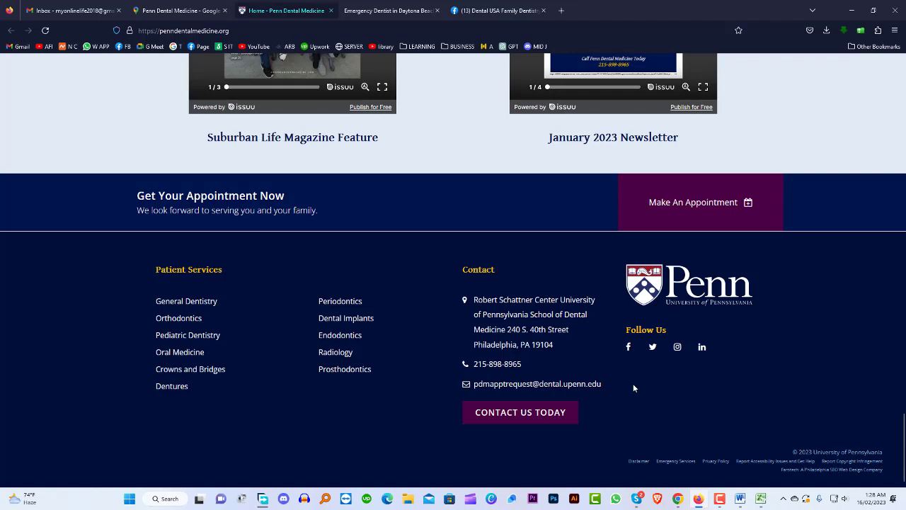
left_click_drag(605, 387, 476, 393)
key("ctrl+c")
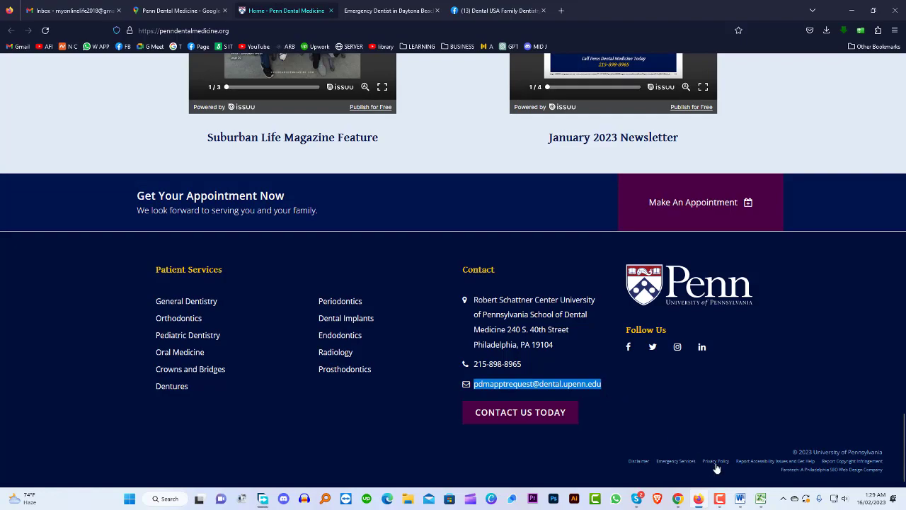
left_click(762, 498)
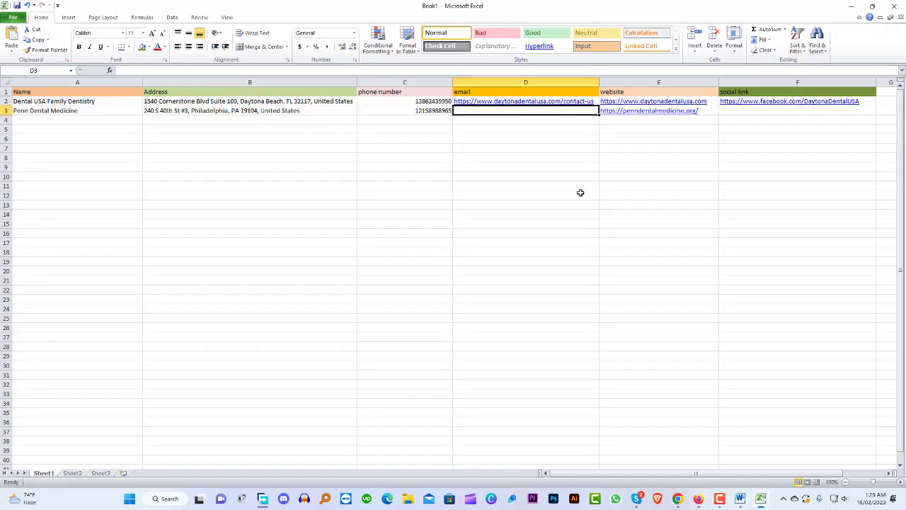
Paste Penn Dental Medicine's contact email into D3, then go back to the practice's website
double_click(490, 110)
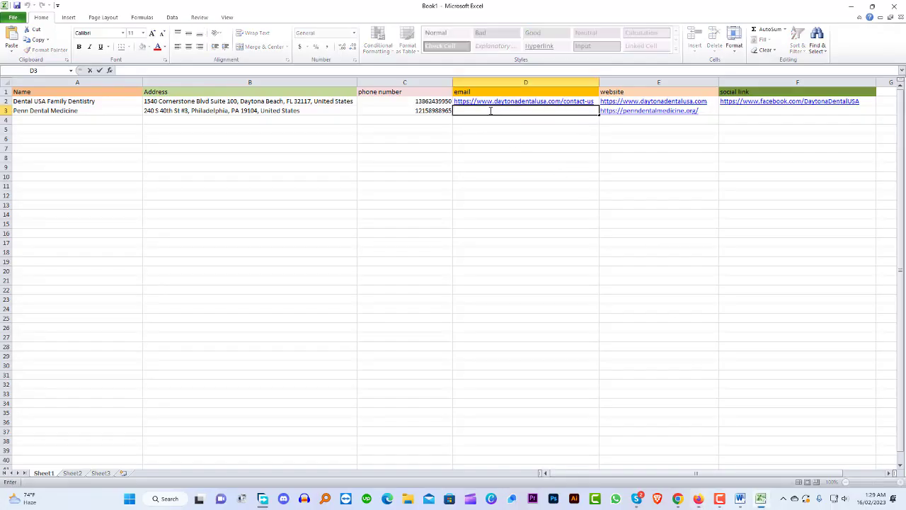
key("ctrl+v")
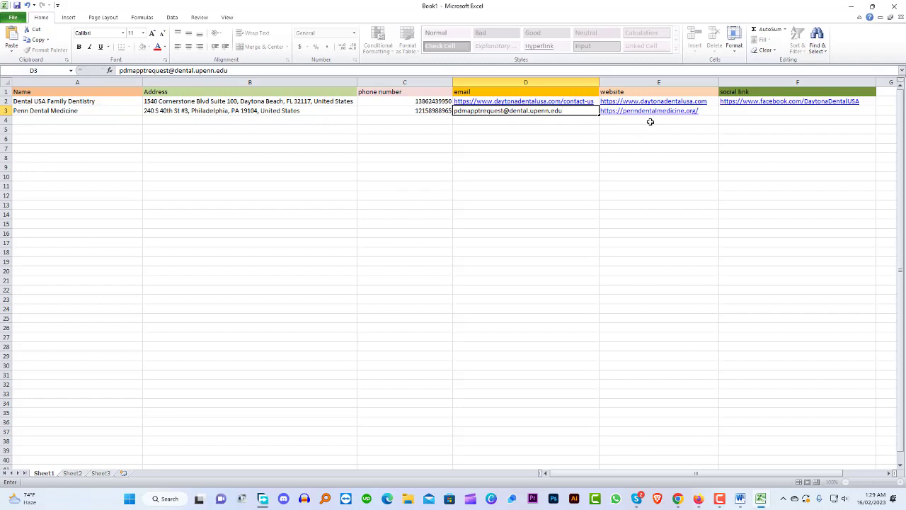
key("Tab")
left_click(764, 110)
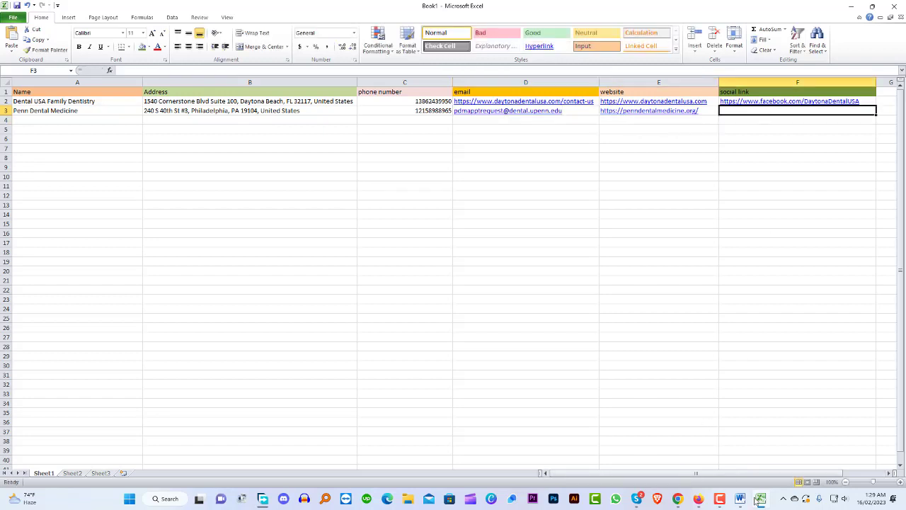
left_click(699, 499)
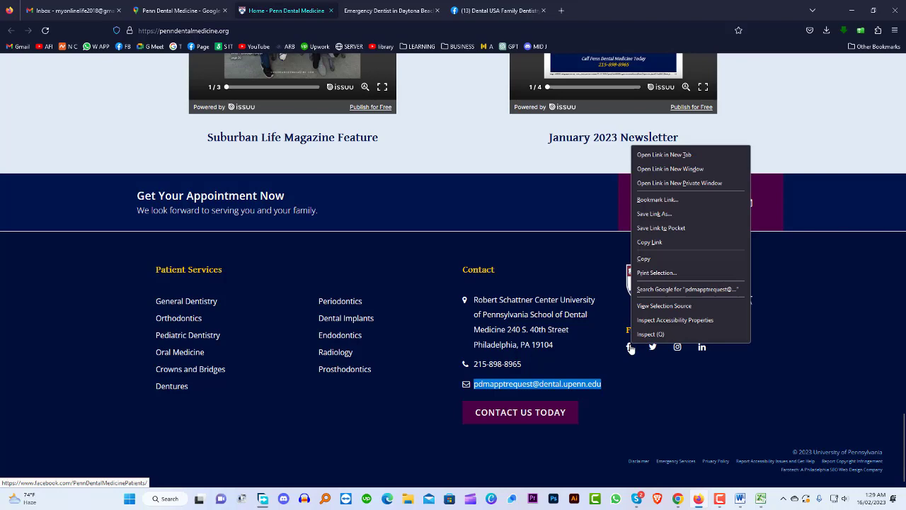
Open Penn Dental Medicine's Facebook page from the footer and copy its address
left_click(686, 154)
left_click(398, 10)
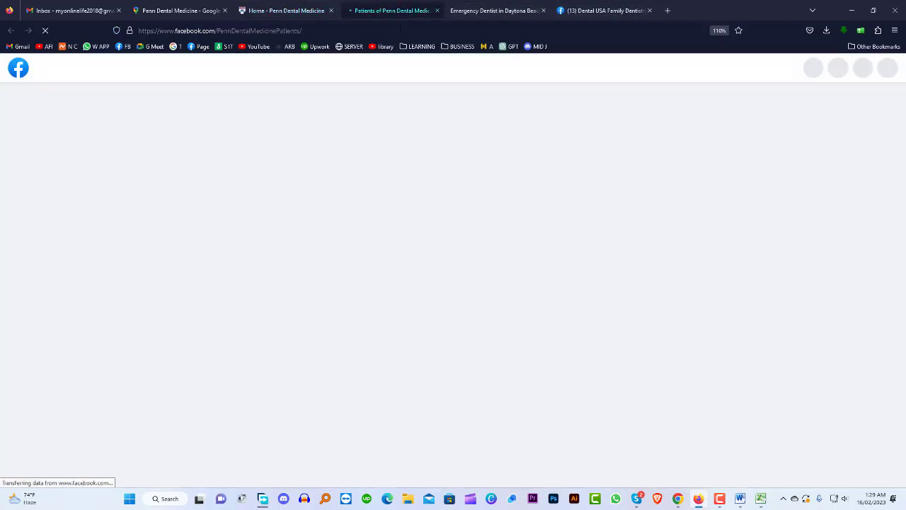
left_click(367, 30)
key("ctrl+c")
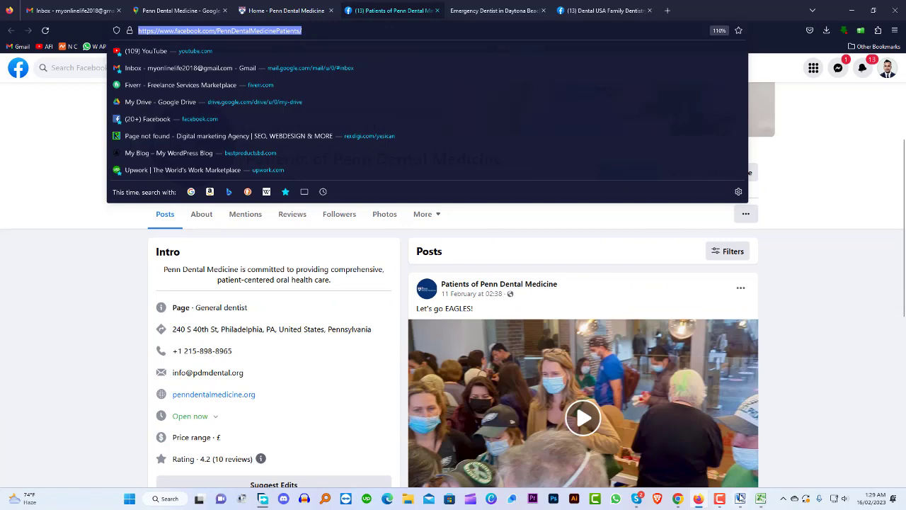
left_click(741, 498)
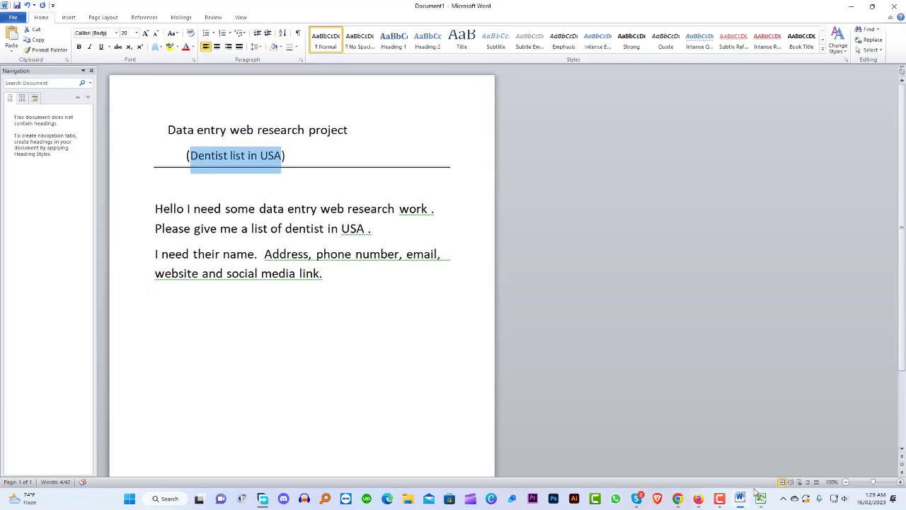
left_click(763, 499)
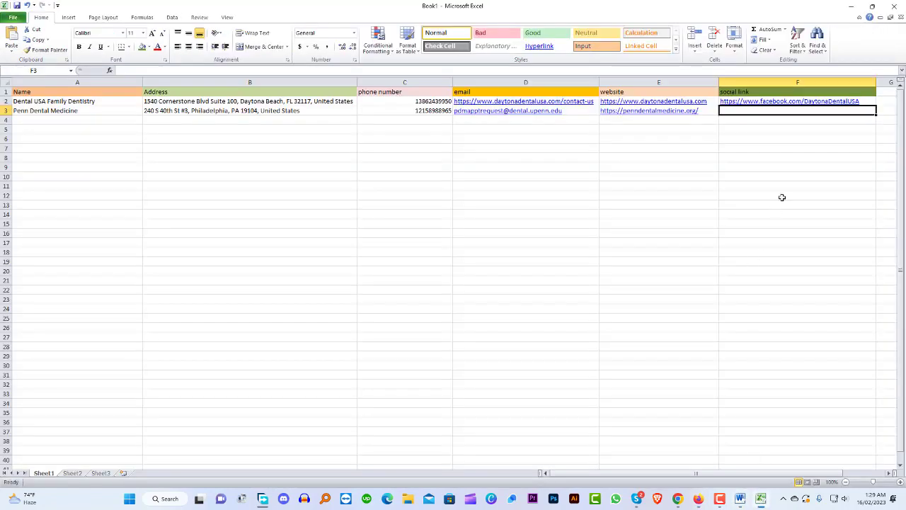
double_click(768, 111)
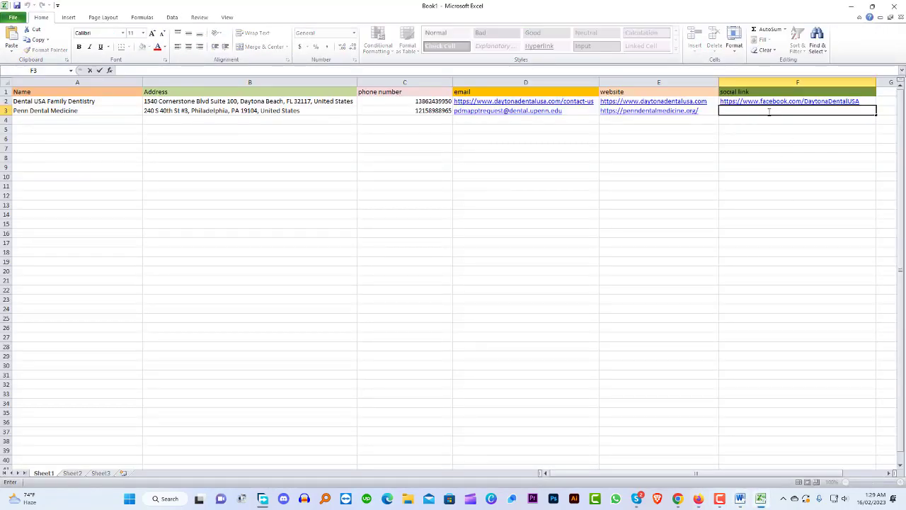
key("ctrl+v")
left_click(665, 206)
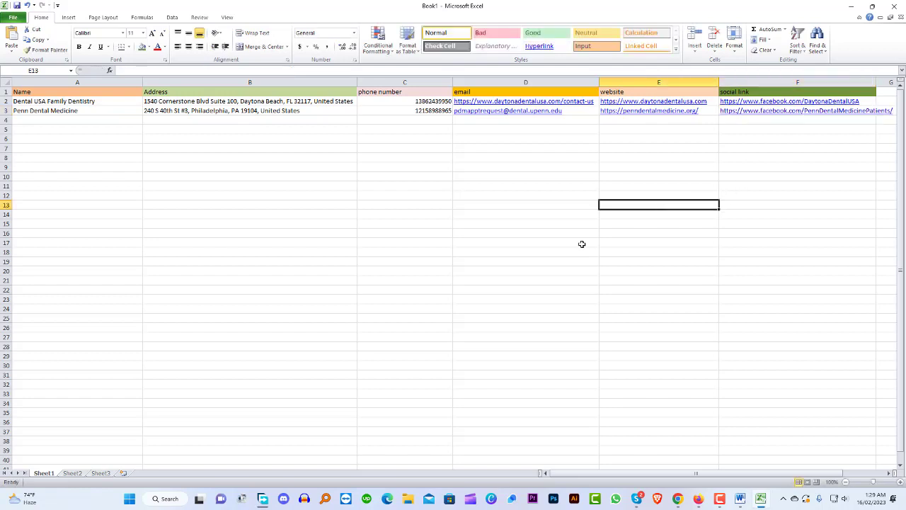
left_click_drag(591, 475, 589, 478)
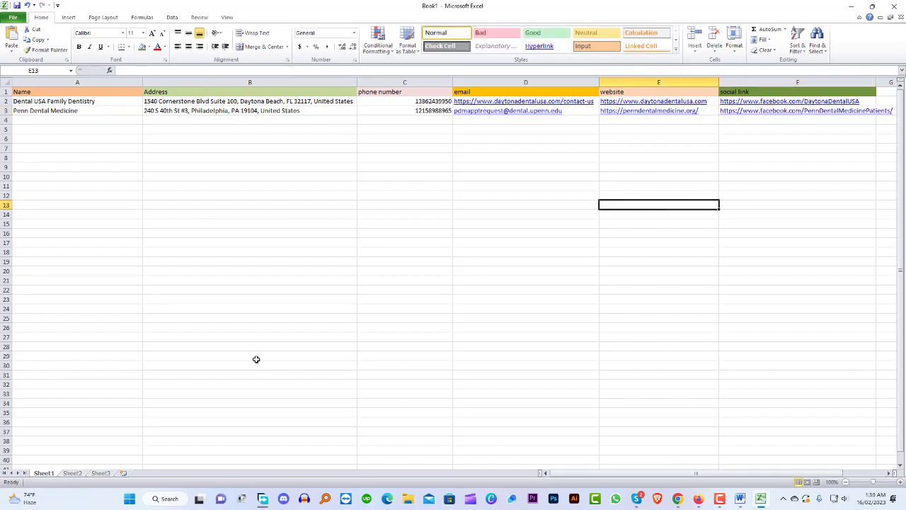